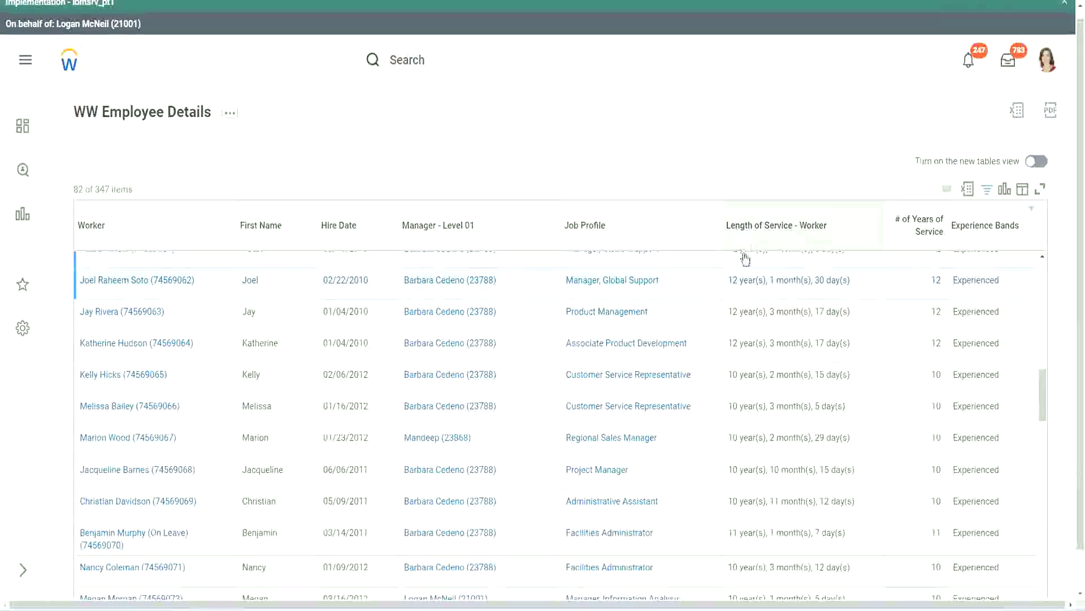
# - Compare the length of service with the number of years of service in the Manager, Global Support row
pyautogui.moveTo(734, 281); pyautogui.dragTo(728, 281)
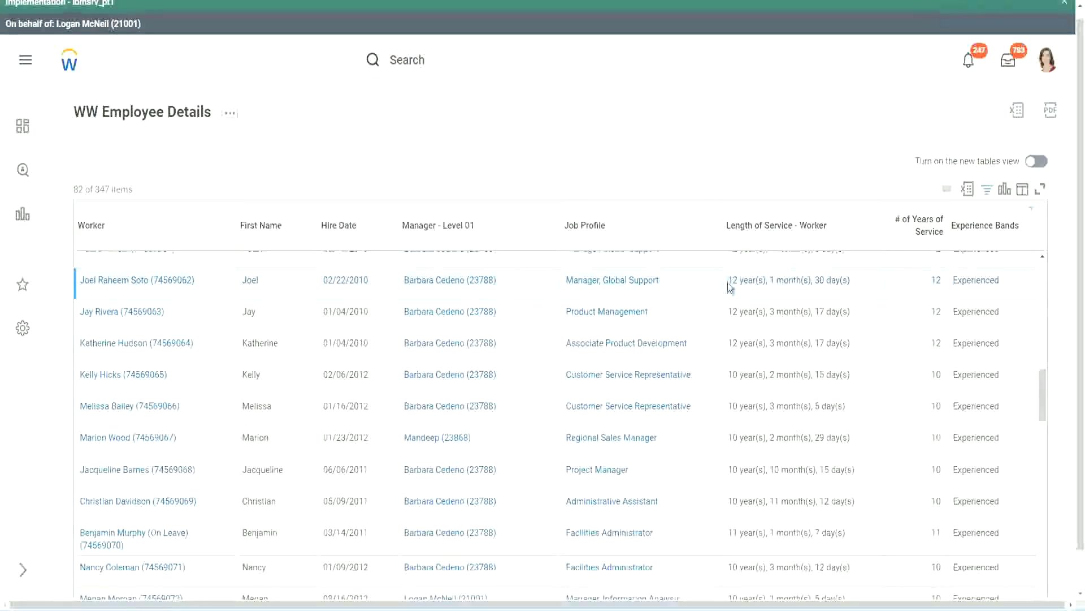
pyautogui.click(767, 278)
pyautogui.moveTo(728, 280); pyautogui.dragTo(832, 279)
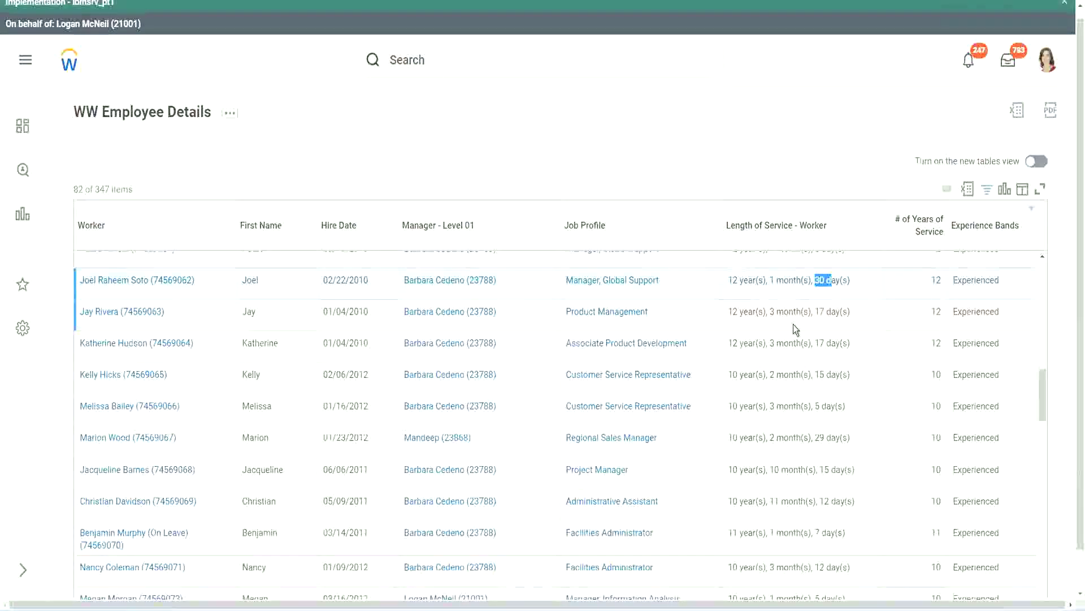
pyautogui.doubleClick(936, 280)
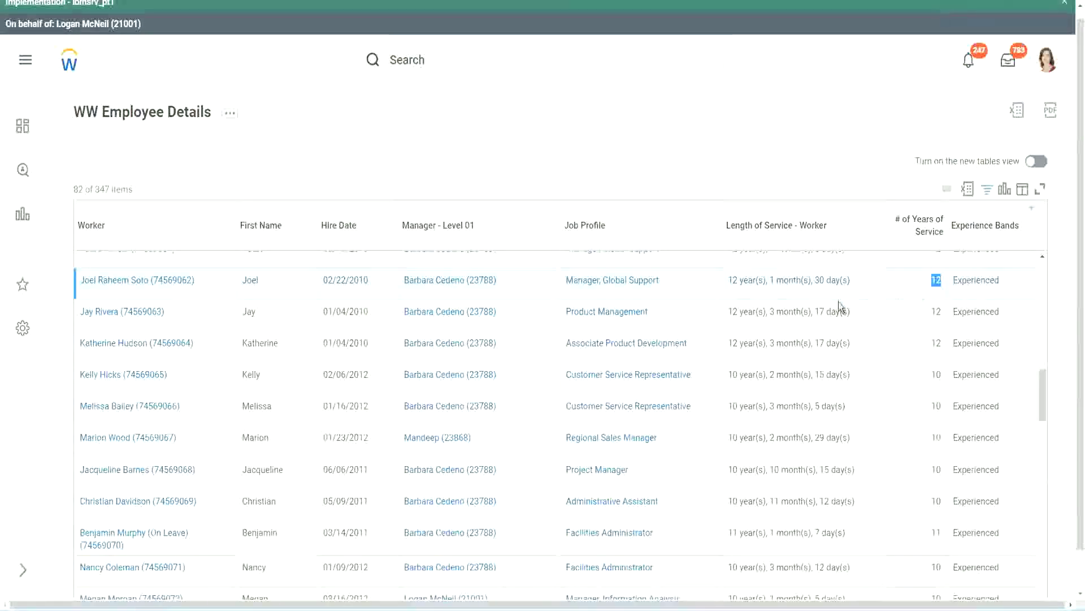
# - Compare the years, months and days of service with the whole-year value in the Administrative Assistant row
pyautogui.click(748, 502)
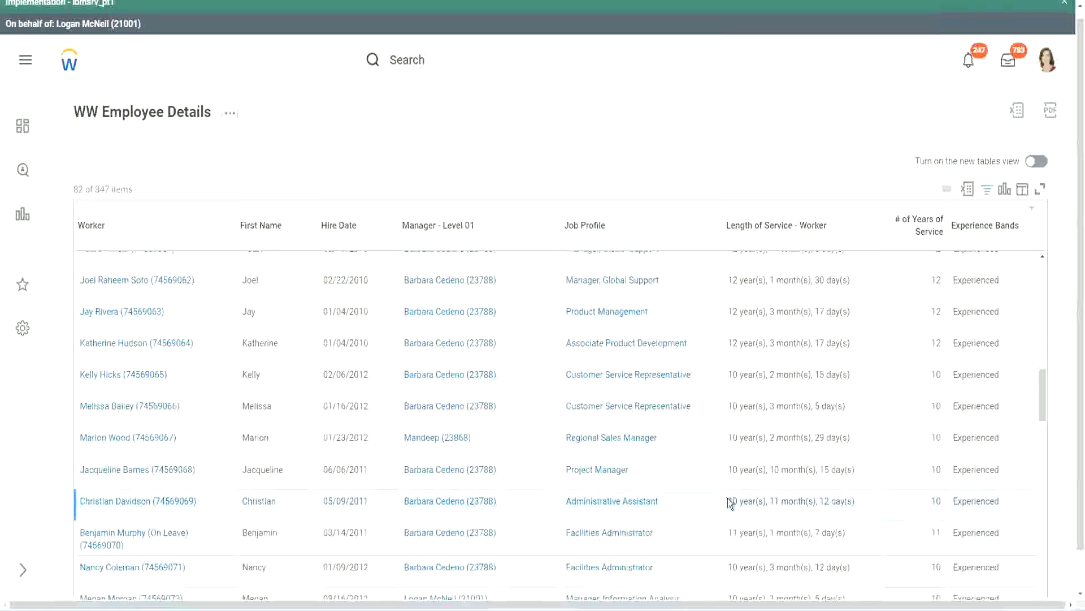
pyautogui.doubleClick(772, 501)
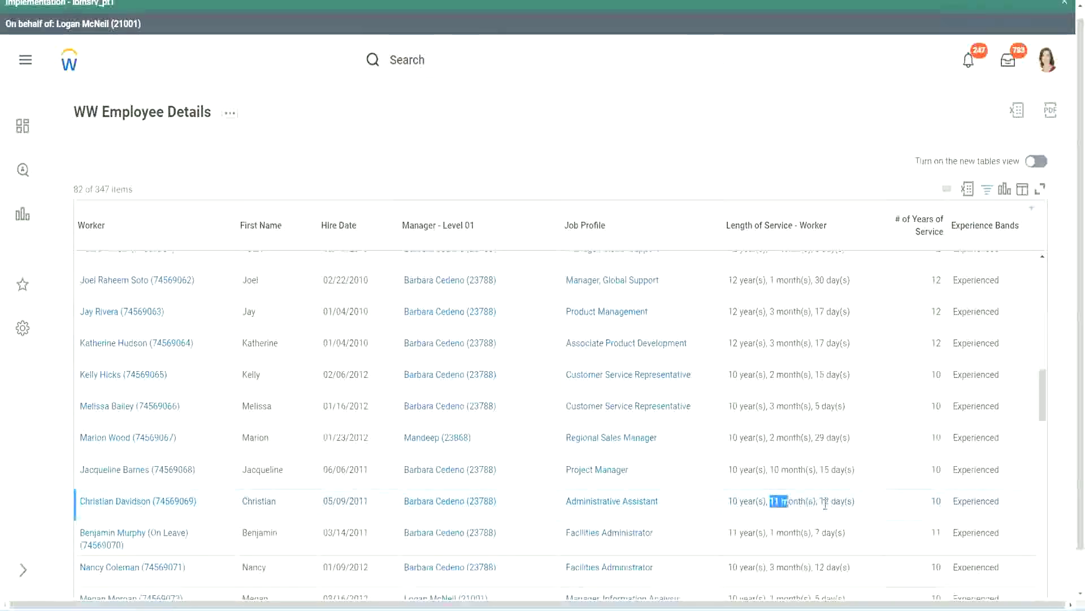
pyautogui.moveTo(823, 501); pyautogui.dragTo(840, 501)
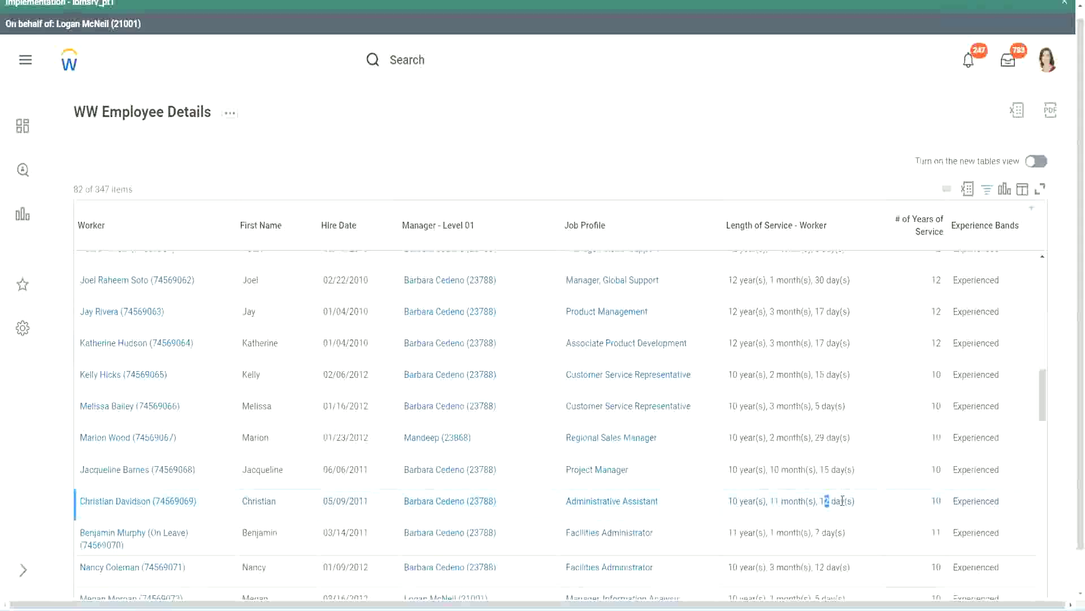
pyautogui.click(842, 501)
pyautogui.doubleClick(936, 501)
pyautogui.doubleClick(733, 501)
pyautogui.click(819, 497)
# - Recheck the whole-year service values against the full lengths of service in the Global Support manager and Administrative Assistant rows
pyautogui.doubleClick(940, 279)
pyautogui.moveTo(728, 280); pyautogui.dragTo(867, 280)
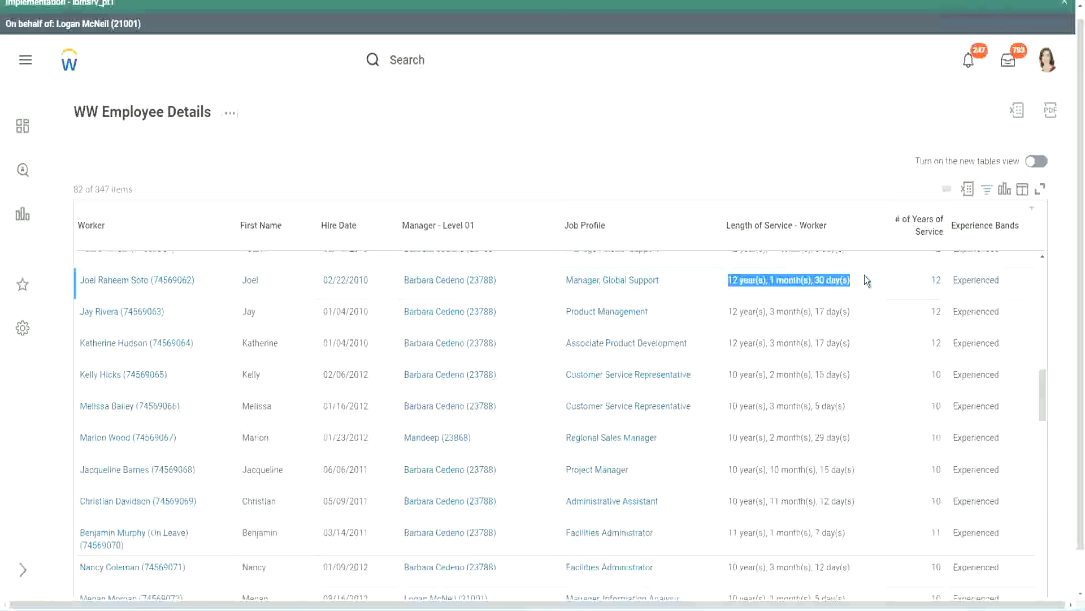
pyautogui.click(842, 499)
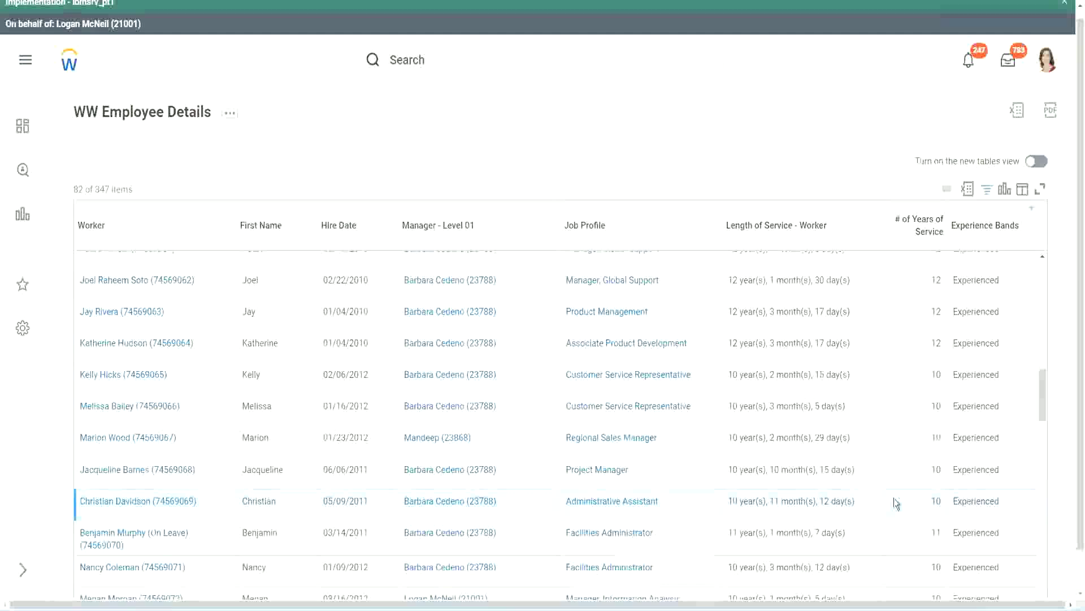
pyautogui.doubleClick(936, 500)
pyautogui.click(897, 504)
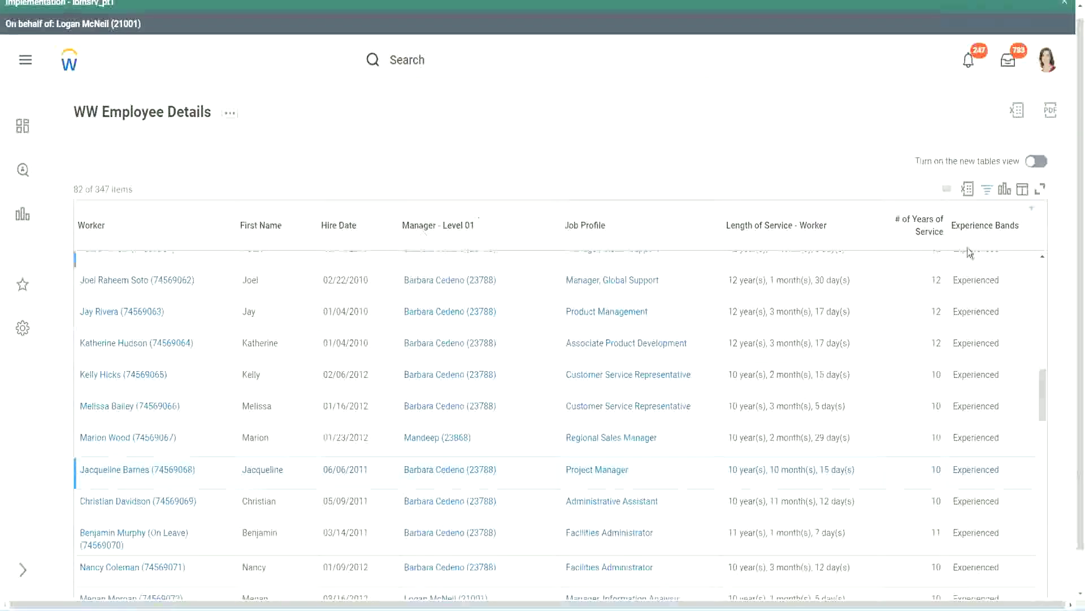
# - Open the WW Employee Details report definition and view the CF-WW-Eval Exp-Derive Experience Bands from Years of Service field in a new tab
pyautogui.click(183, 114)
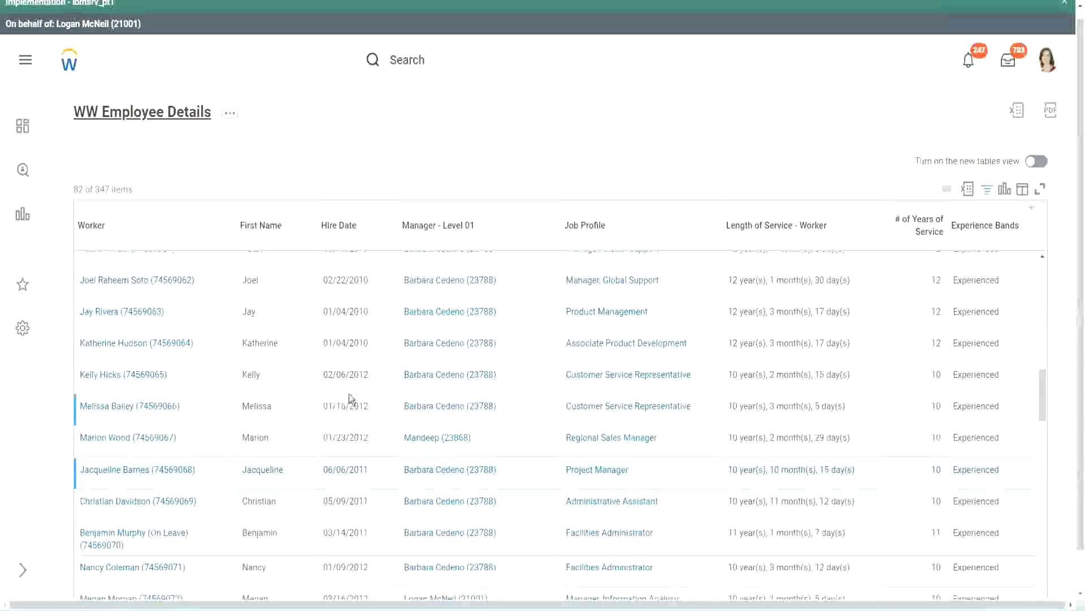
pyautogui.scroll(-4, 353, 396)
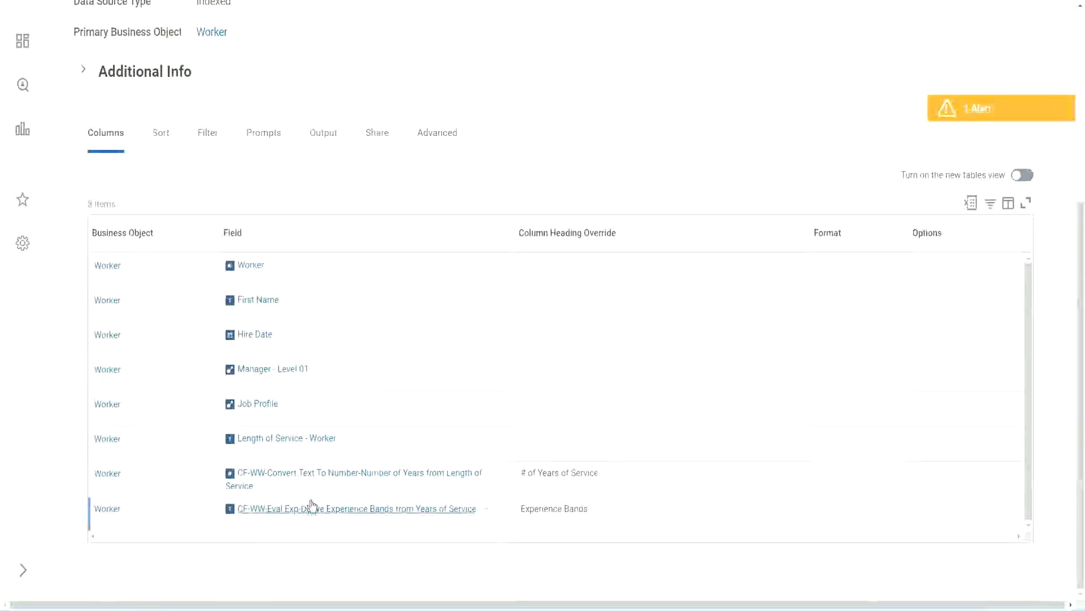
pyautogui.rightClick(295, 514)
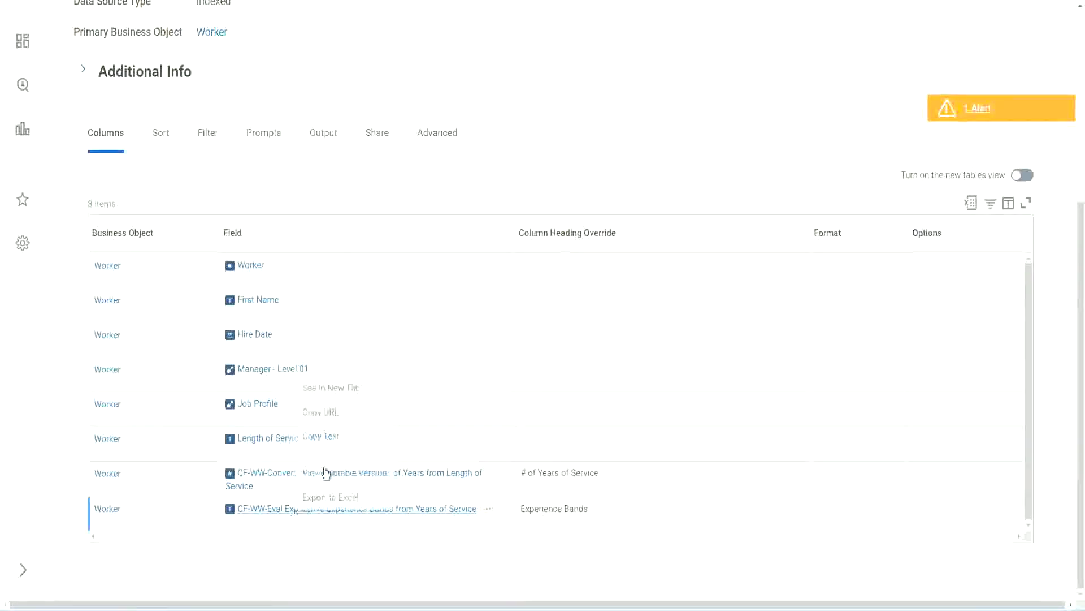
pyautogui.click(342, 389)
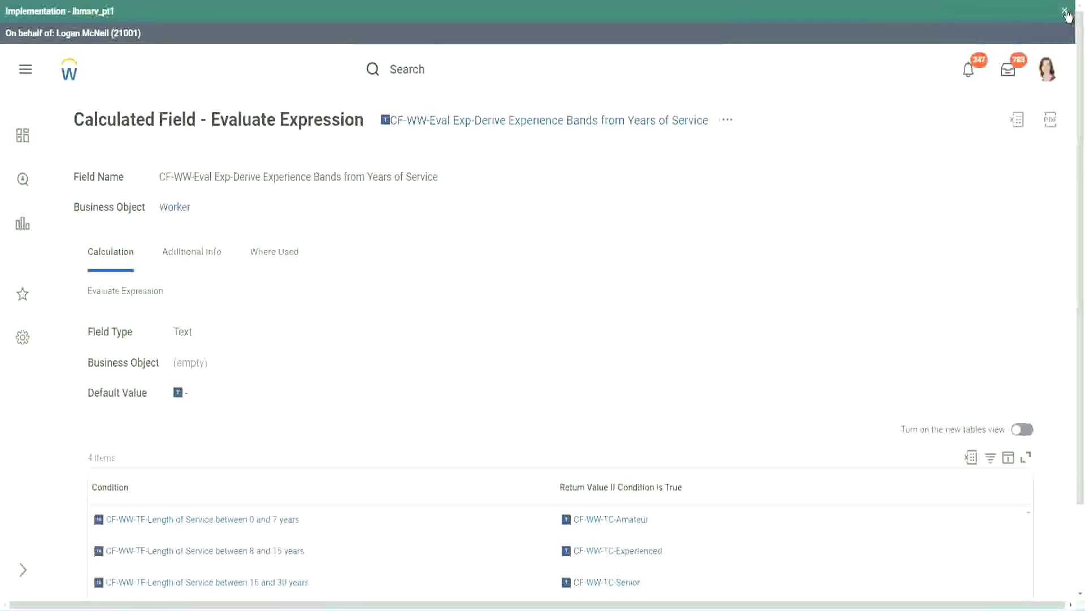
# - Dismiss the implementation banner and examine the Evaluate Expression field's service-length conditions and their return values
pyautogui.click(1065, 12)
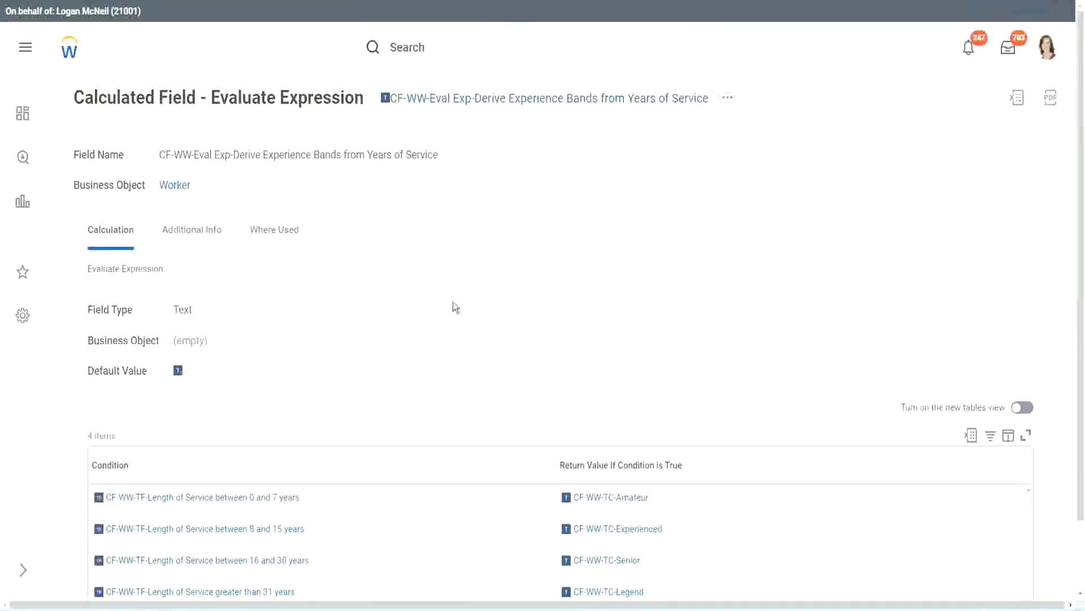
pyautogui.scroll(-1, 453, 302)
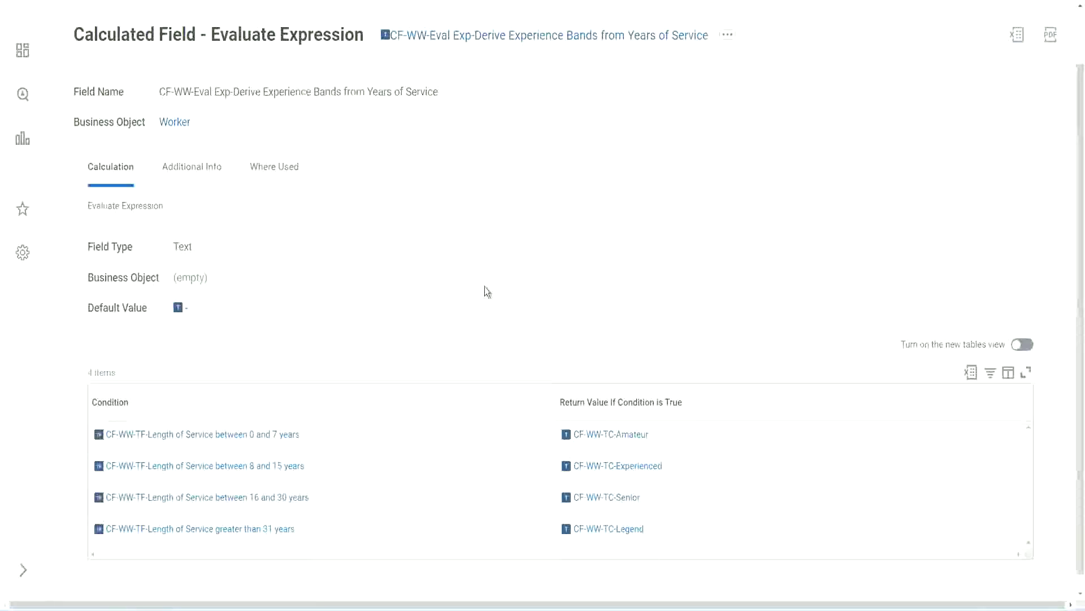
pyautogui.click(613, 443)
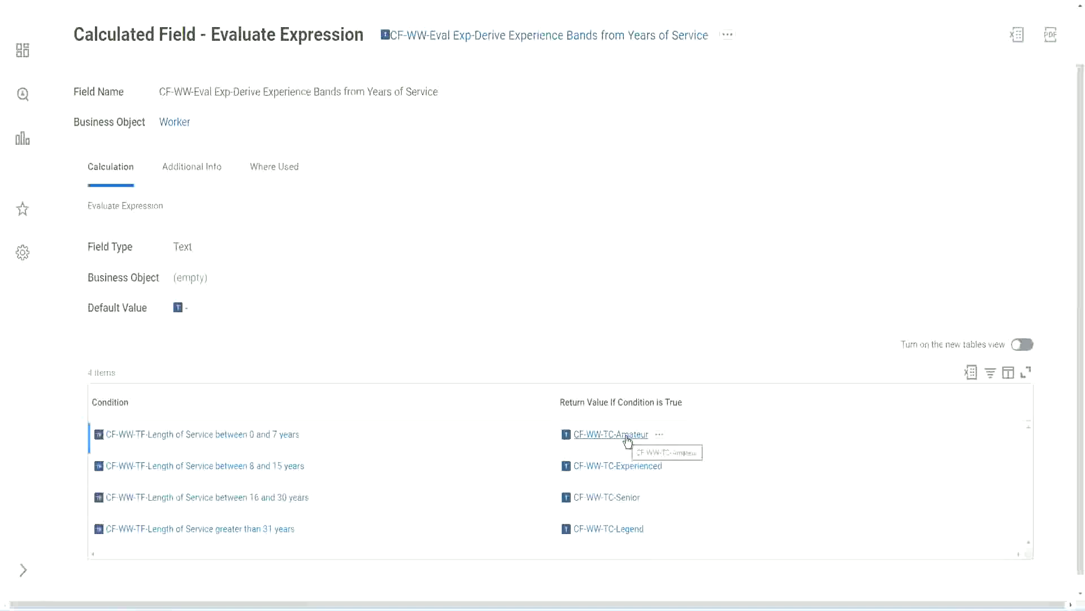
pyautogui.click(644, 472)
pyautogui.click(593, 528)
pyautogui.click(492, 399)
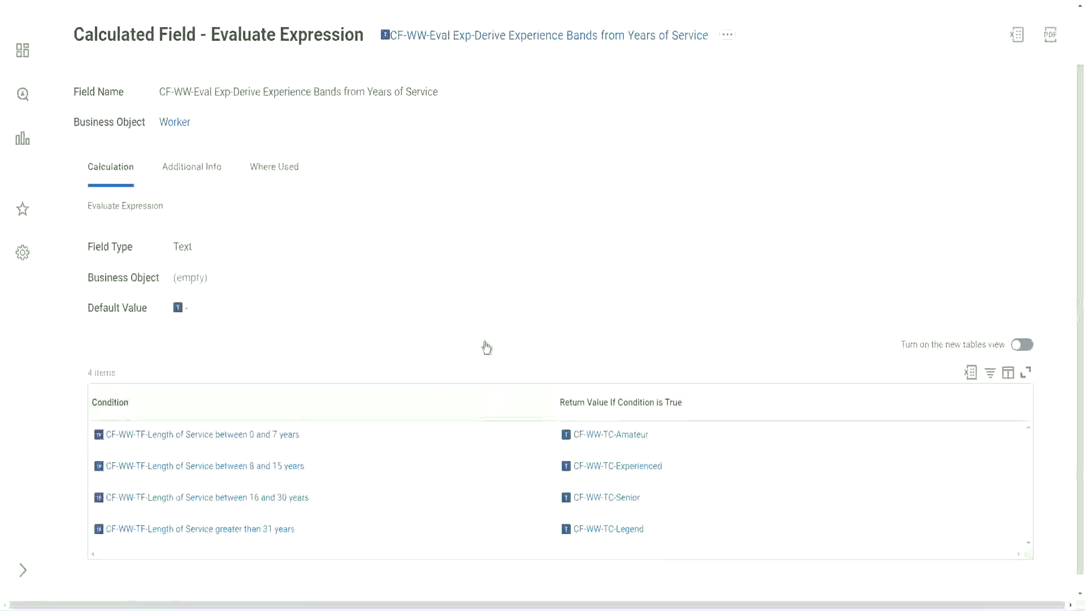
pyautogui.click(485, 265)
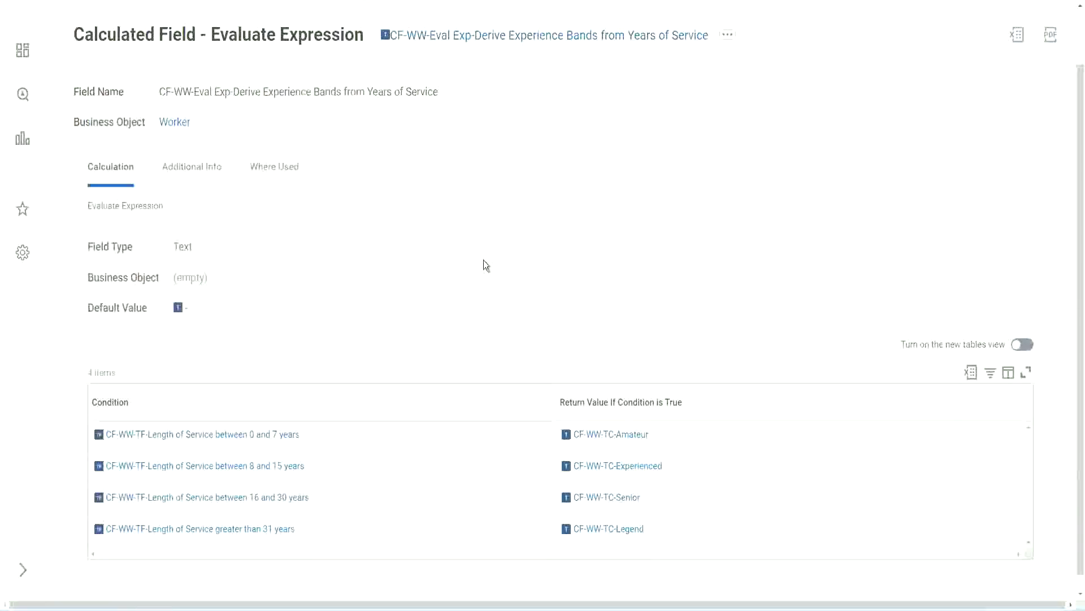
# - Copy the Evaluate Expression field's name and return to the WW Employee Details report definition
pyautogui.rightClick(477, 39)
pyautogui.click(382, 277)
pyautogui.scroll(1, 421, 224)
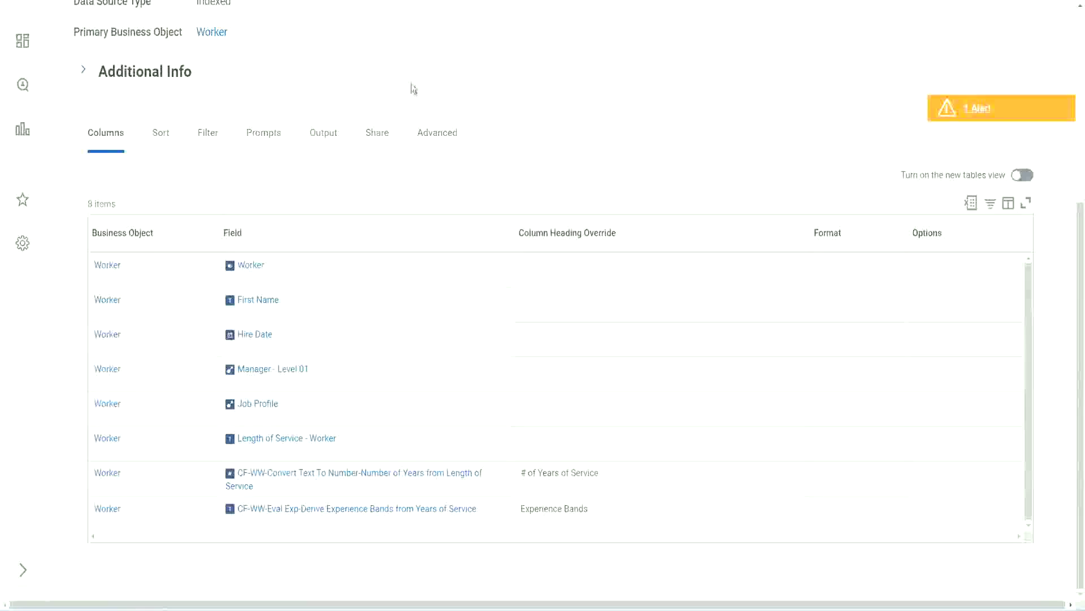
pyautogui.scroll(5, 412, 85)
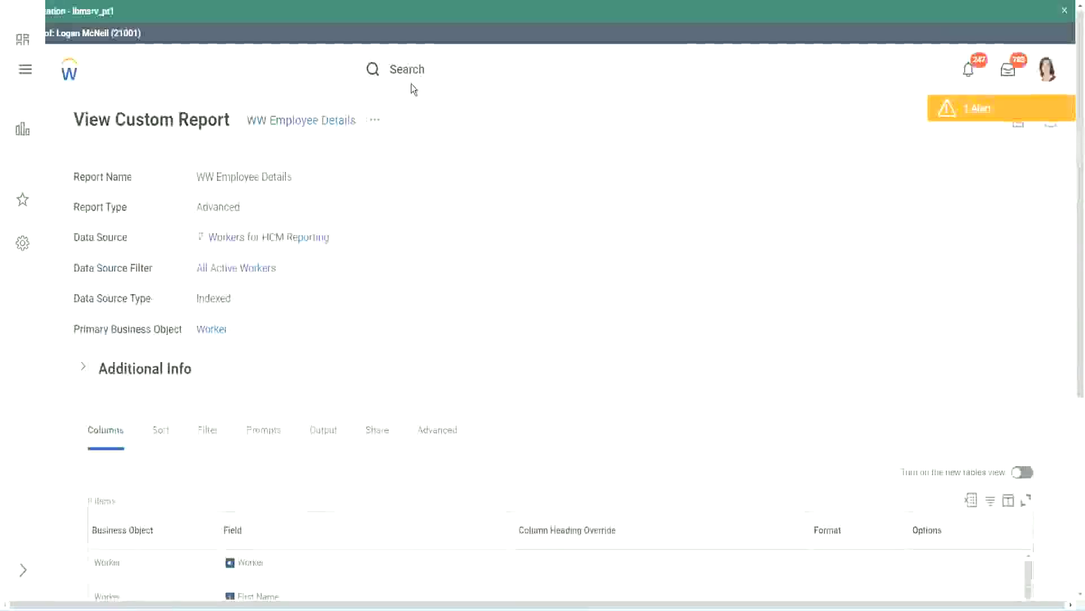
# - Search for "create cal field" and open the Create Calculated Field task
pyautogui.click(441, 68)
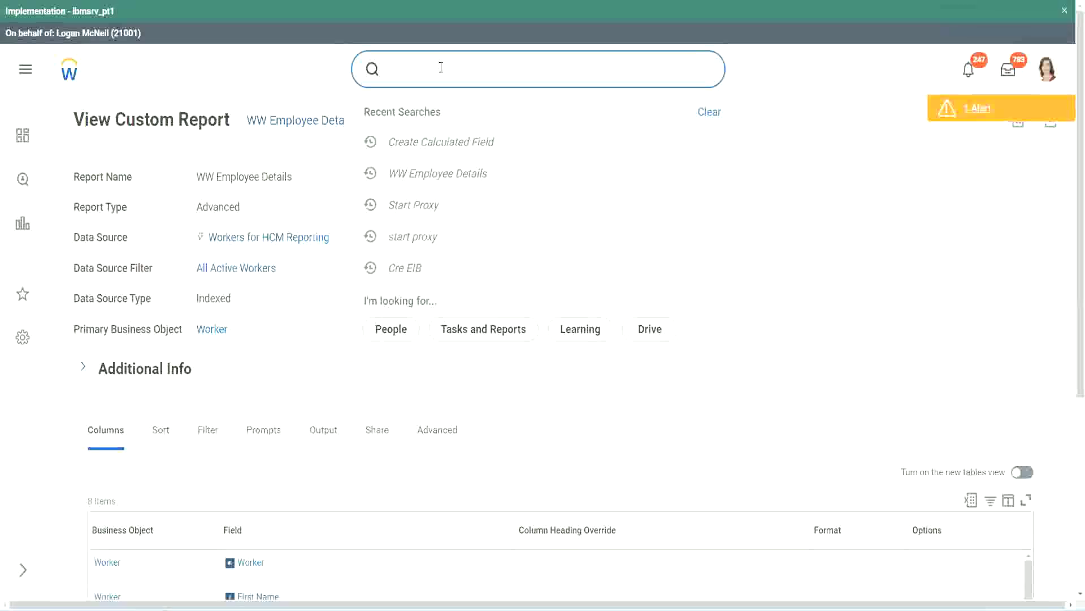
pyautogui.write('create cal')
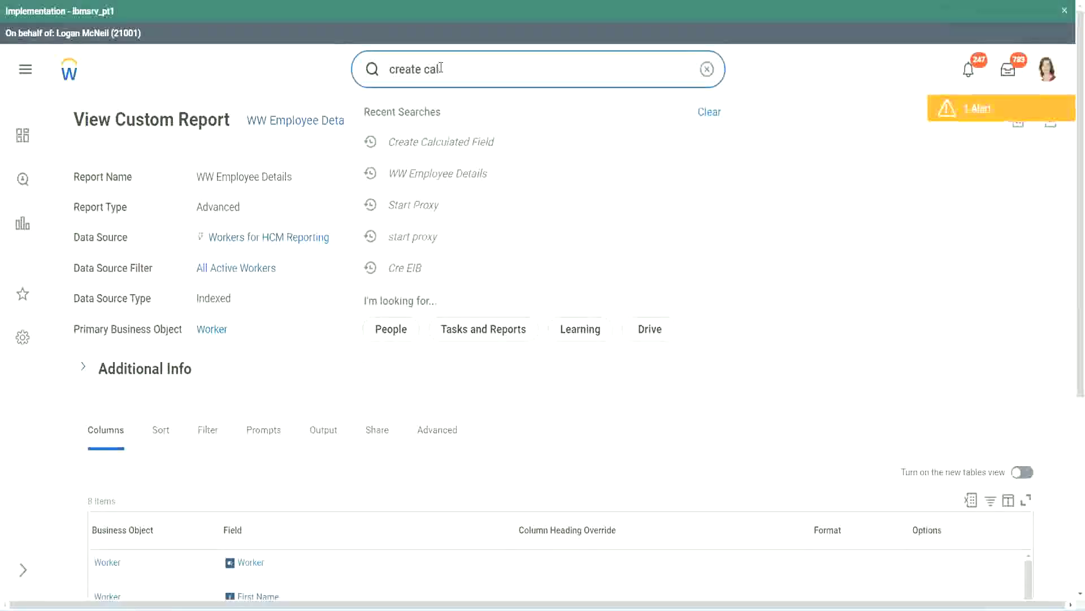
pyautogui.write(' field')
pyautogui.click(456, 118)
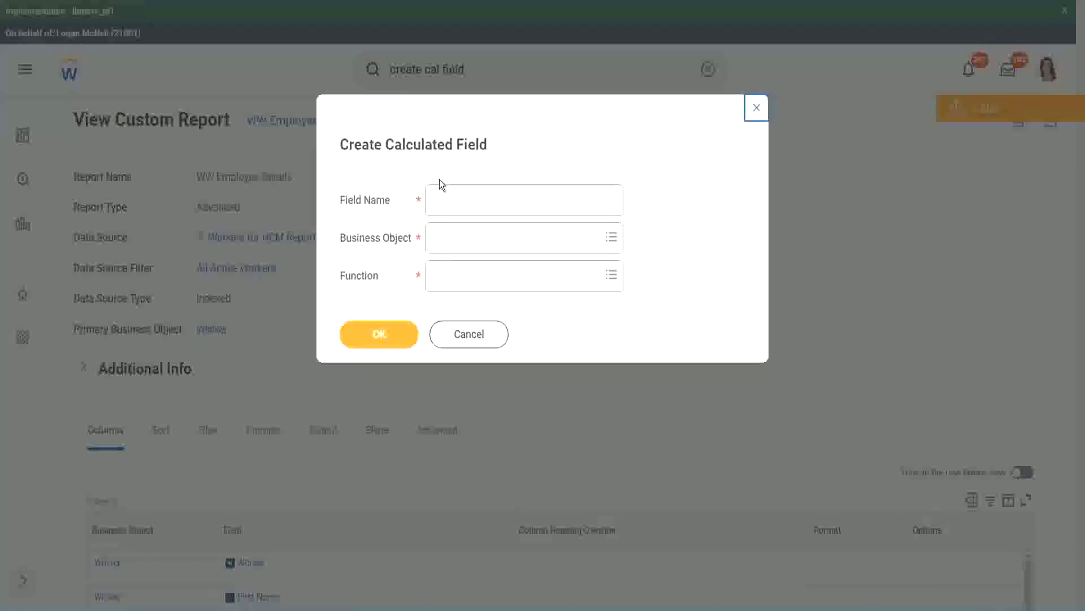
# - Paste the copied name, CF-WW-Eval Exp-Derive Experience Bands from Years of Service, as the new calculated field's name
pyautogui.click(458, 200)
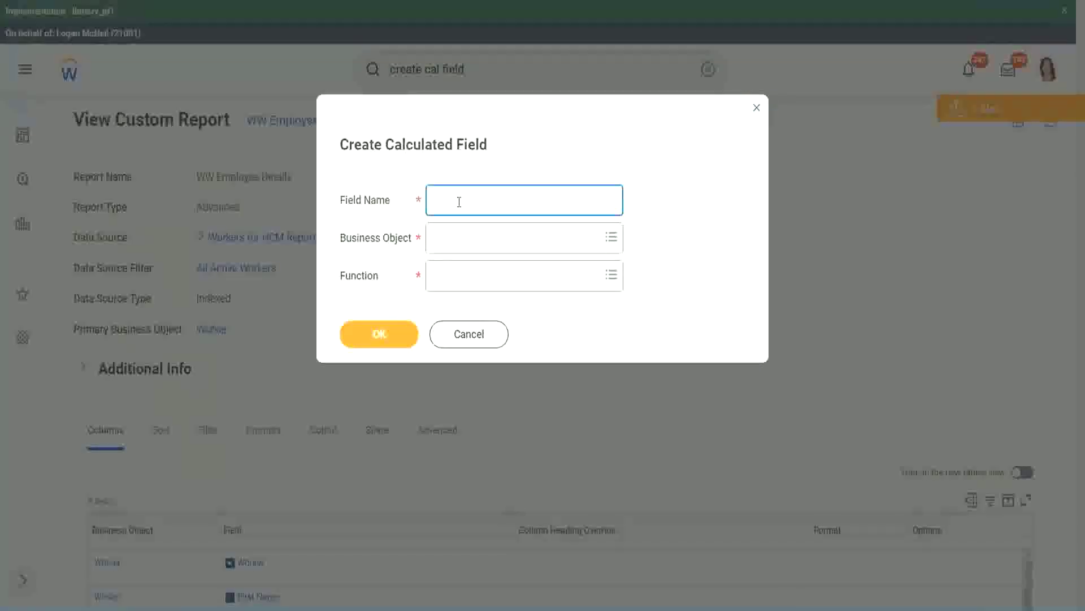
pyautogui.hotkey('ctrl', 'v')
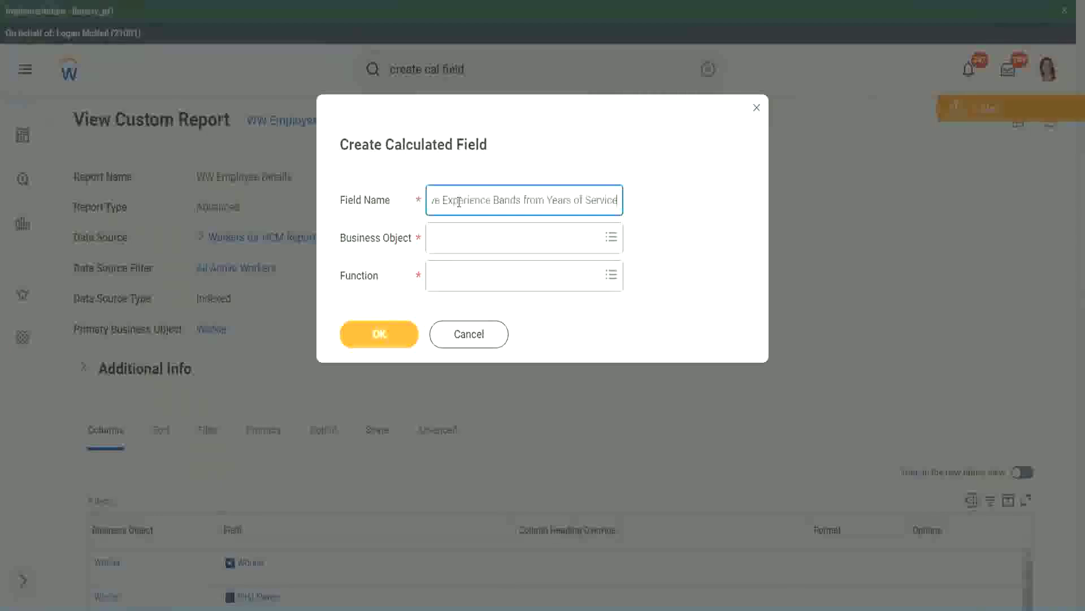
pyautogui.moveTo(490, 199); pyautogui.dragTo(402, 186)
pyautogui.click(478, 200)
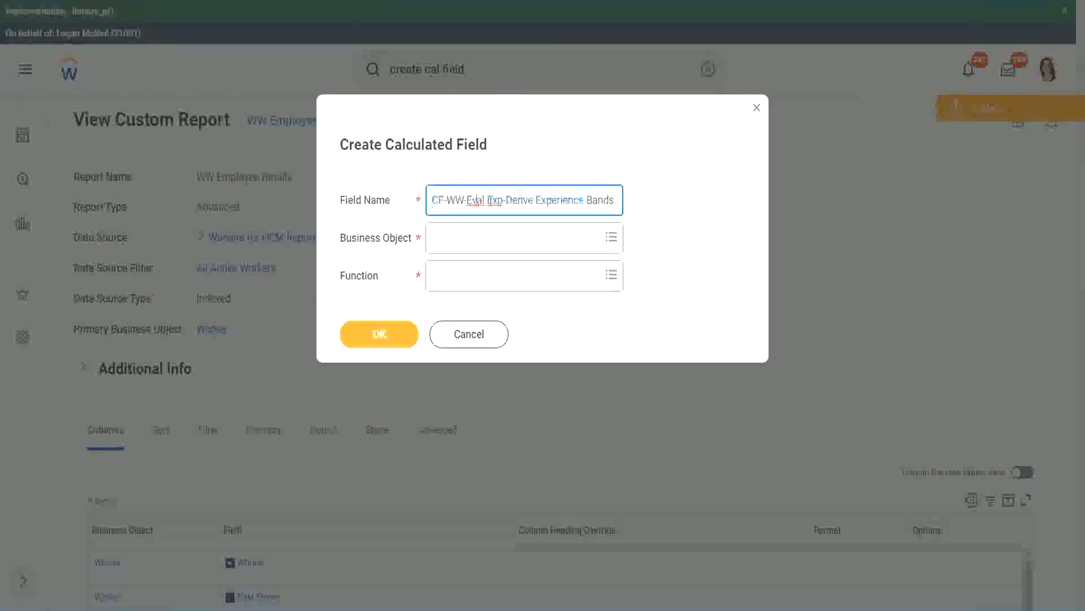
# - Insert the word "Bands" after "Eval Exp" in the new calculated field's name
pyautogui.doubleClick(494, 200)
pyautogui.press('Right')
pyautogui.write('bands')
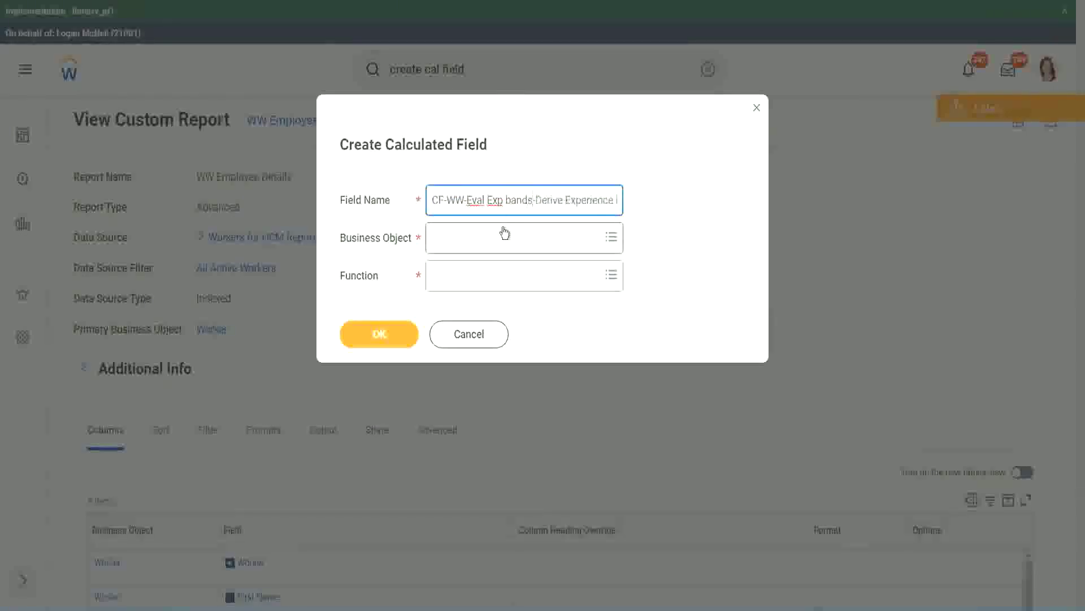
pyautogui.press('Left')
pyautogui.press('Left')
pyautogui.press('Left')
pyautogui.press('Left')
pyautogui.hotkey('shift', 'Left')
pyautogui.write('B')
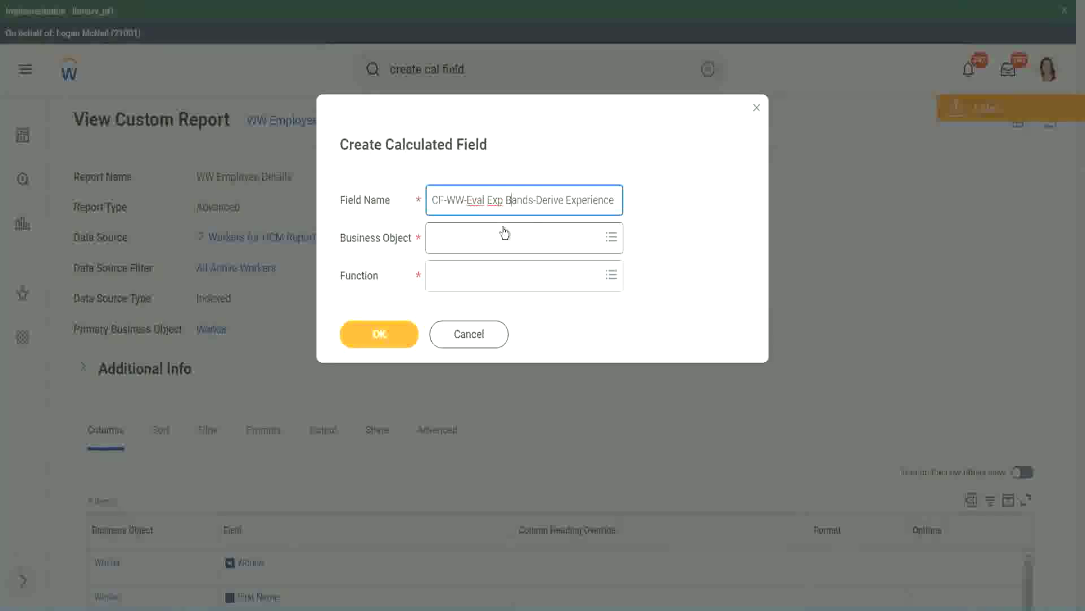
# - Replace "Derive" with "Determine" in the field name so it reads CF-WW-Eval Exp Bands-Determine Experience Bands from Years of Service
pyautogui.press('Right')
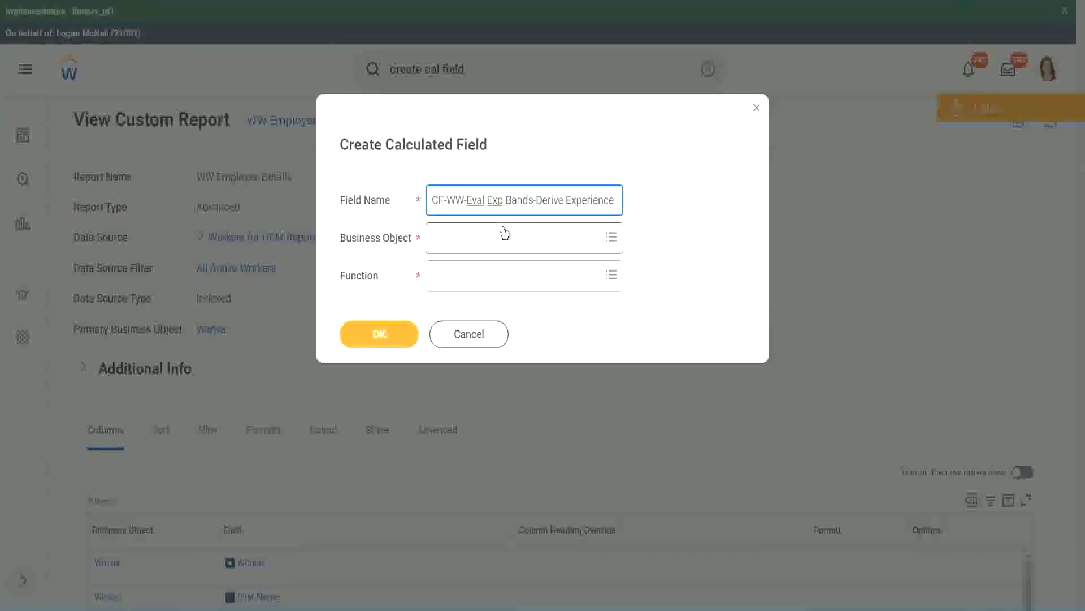
pyautogui.write('Band')
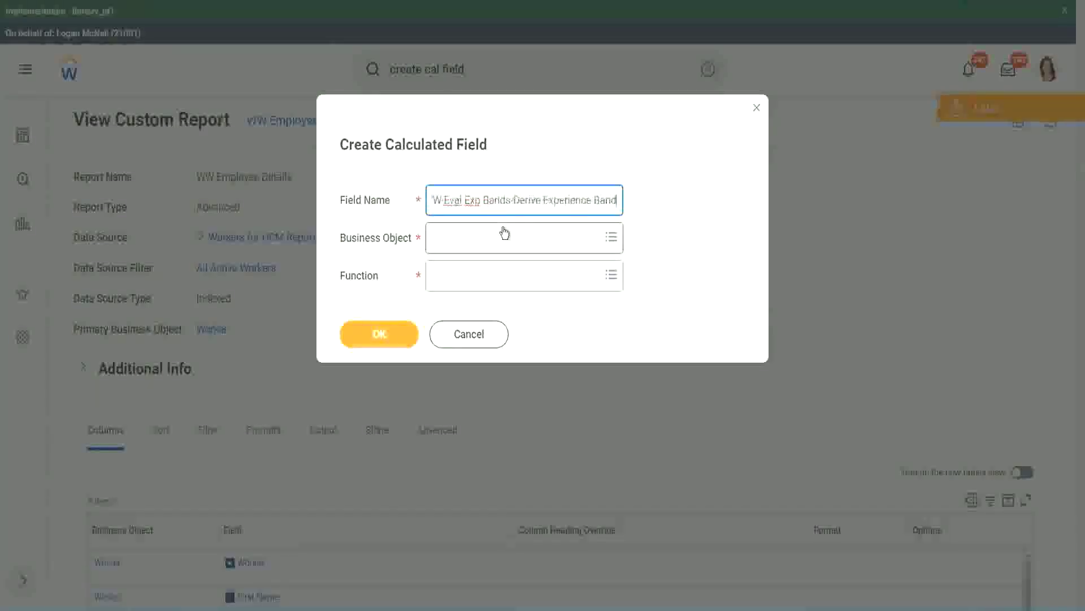
pyautogui.write('s from Years of')
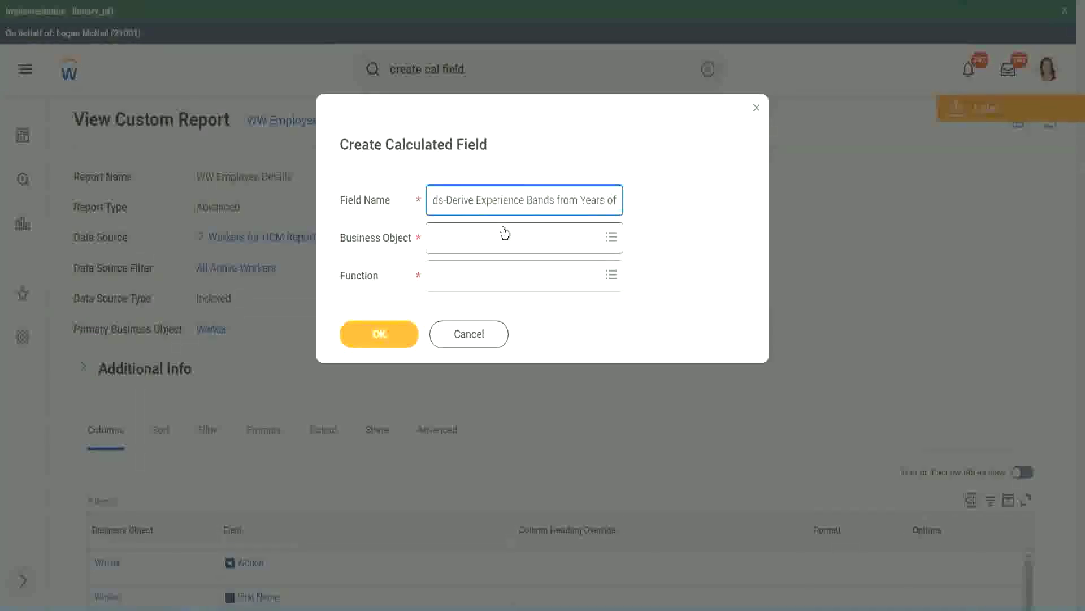
pyautogui.press('Left')
pyautogui.press('Left')
pyautogui.press('Left')
pyautogui.press('Left')
pyautogui.press('Left')
pyautogui.press('Left')
pyautogui.press('Left')
pyautogui.press('Left')
pyautogui.press('Left')
pyautogui.press('Left')
pyautogui.press('Left')
pyautogui.press('Left')
pyautogui.press('Left')
pyautogui.press('Left')
pyautogui.press('Left')
pyautogui.press('Left')
pyautogui.press('Left')
pyautogui.press('Left')
pyautogui.press('Left')
pyautogui.press('Left')
pyautogui.press('Left')
pyautogui.press('Left')
pyautogui.press('Left')
pyautogui.press('Left')
pyautogui.press('Left')
pyautogui.press('Left')
pyautogui.hotkey('shift', 'Left')
pyautogui.hotkey('shift', 'Left')
pyautogui.hotkey('shift', 'Left')
pyautogui.hotkey('shift', 'Left')
pyautogui.hotkey('shift', 'Left')
pyautogui.hotkey('shift', 'Left')
pyautogui.write('Determine')
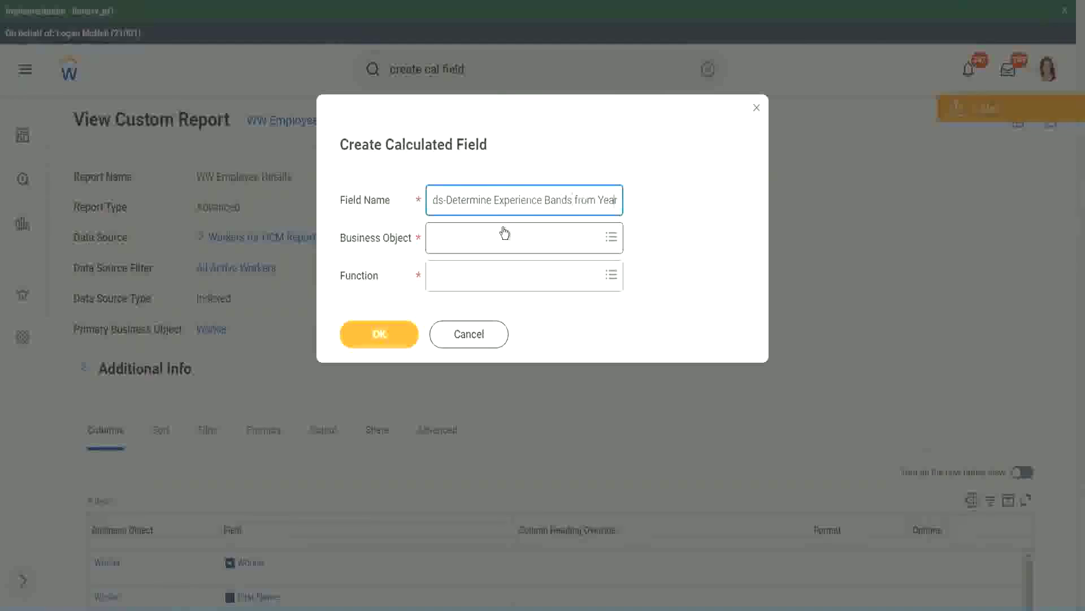
pyautogui.press('End')
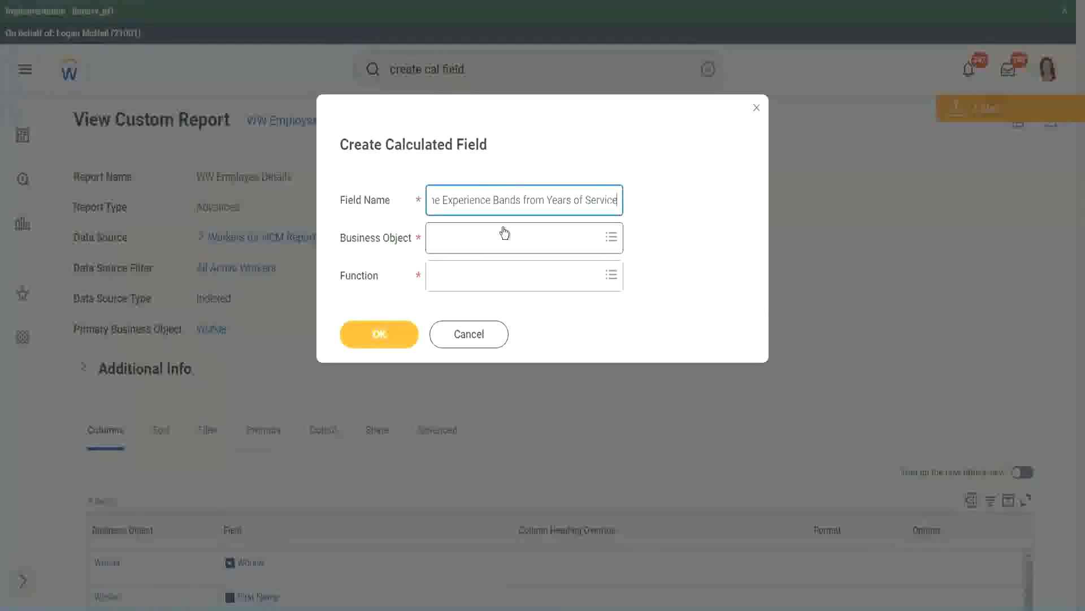
# - Set the new calculated field's business object to Worker
pyautogui.click(483, 238)
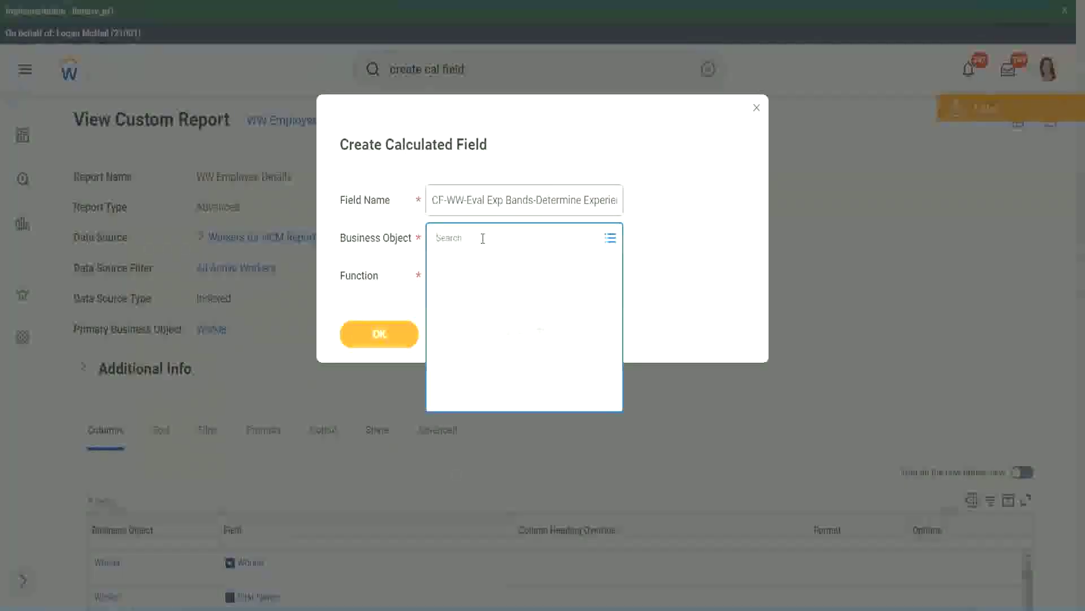
pyautogui.write('work')
pyautogui.press('Return')
pyautogui.write('er')
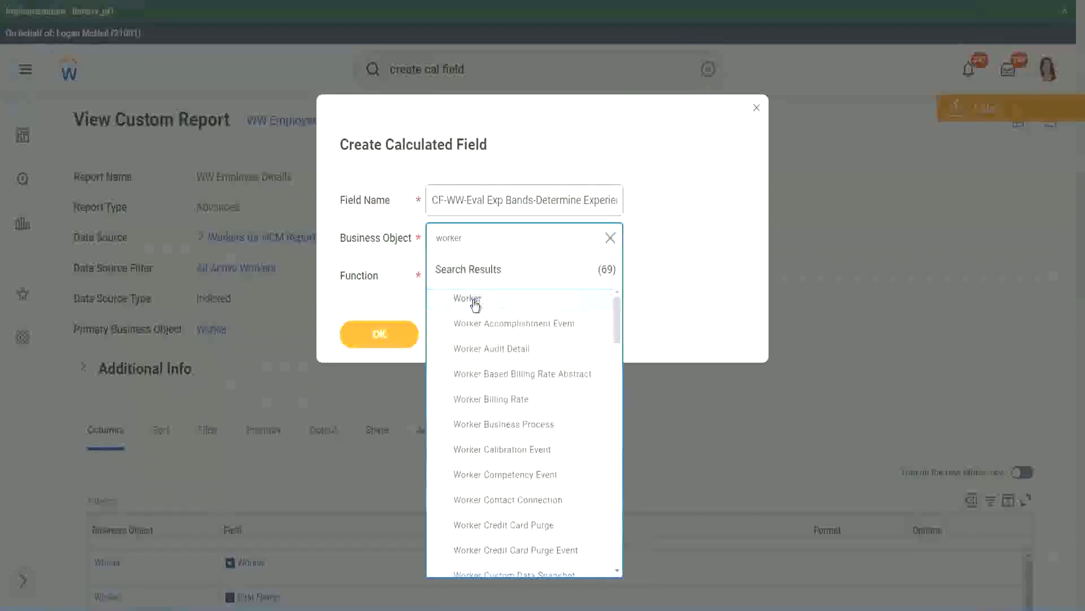
pyautogui.click(469, 300)
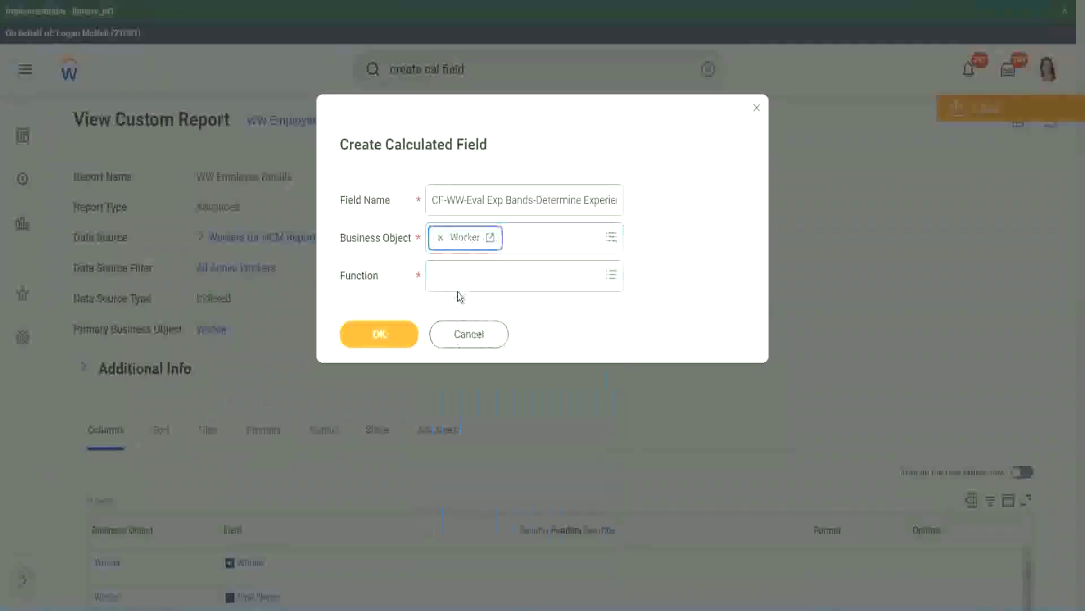
# - Choose Evaluate Expression Band as the calculated field's function
pyautogui.click(459, 273)
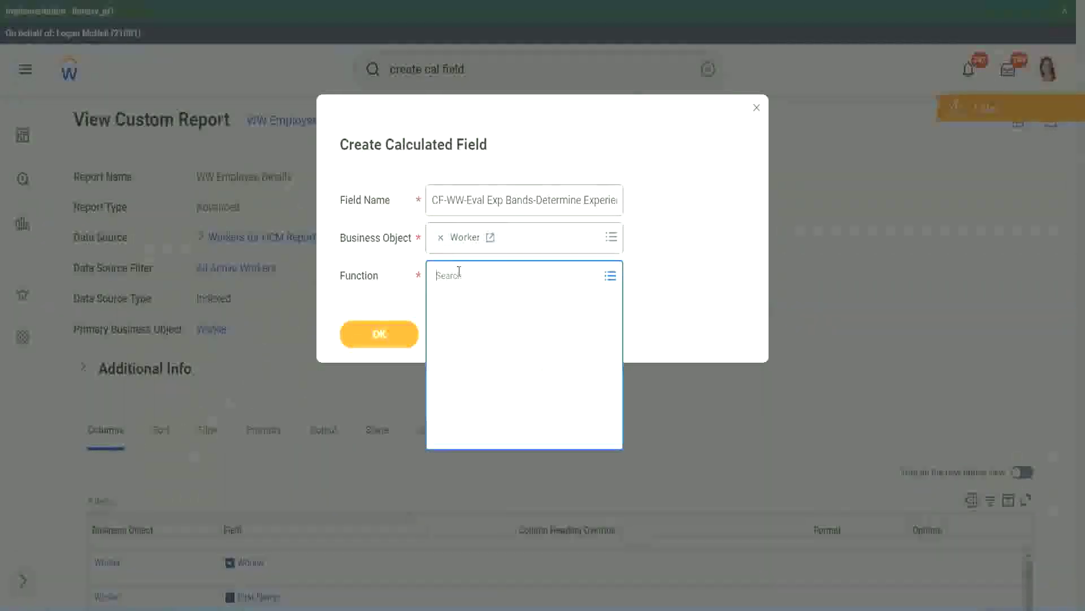
pyautogui.write('eval e')
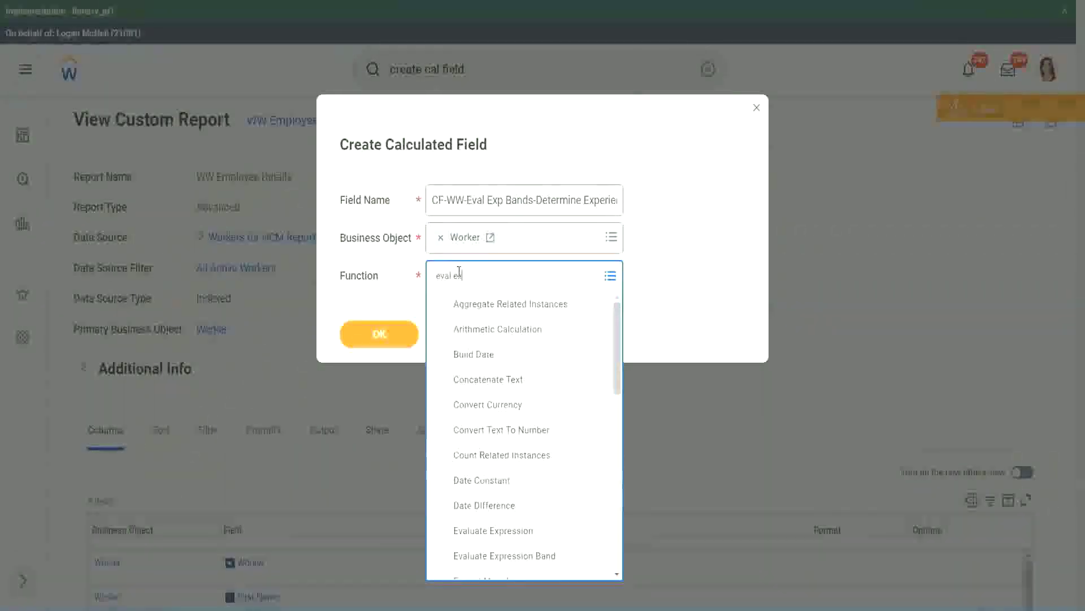
pyautogui.write('xp')
pyautogui.press('Return')
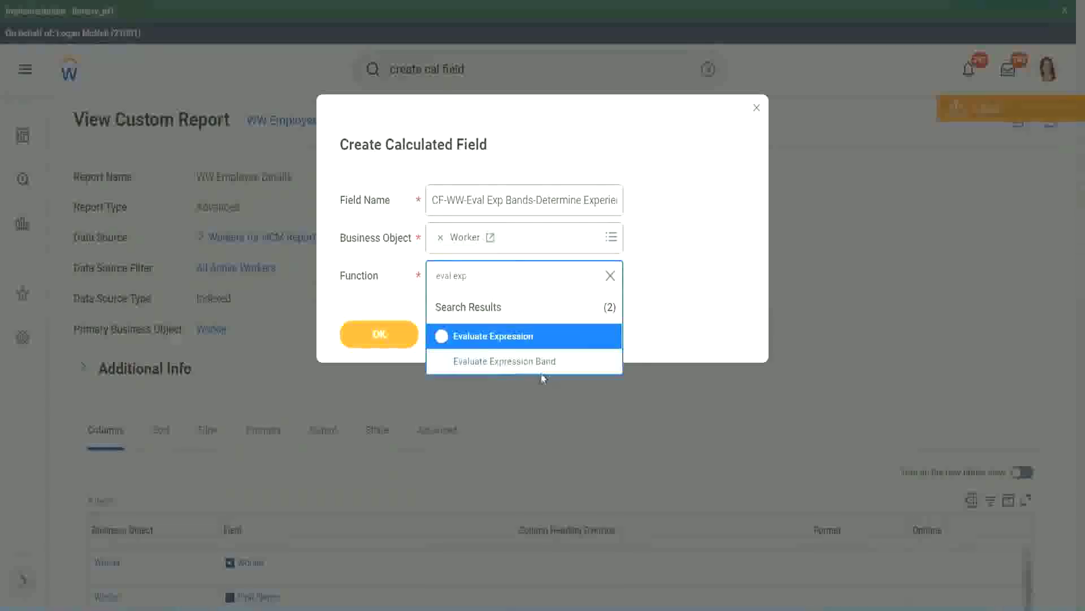
pyautogui.click(548, 362)
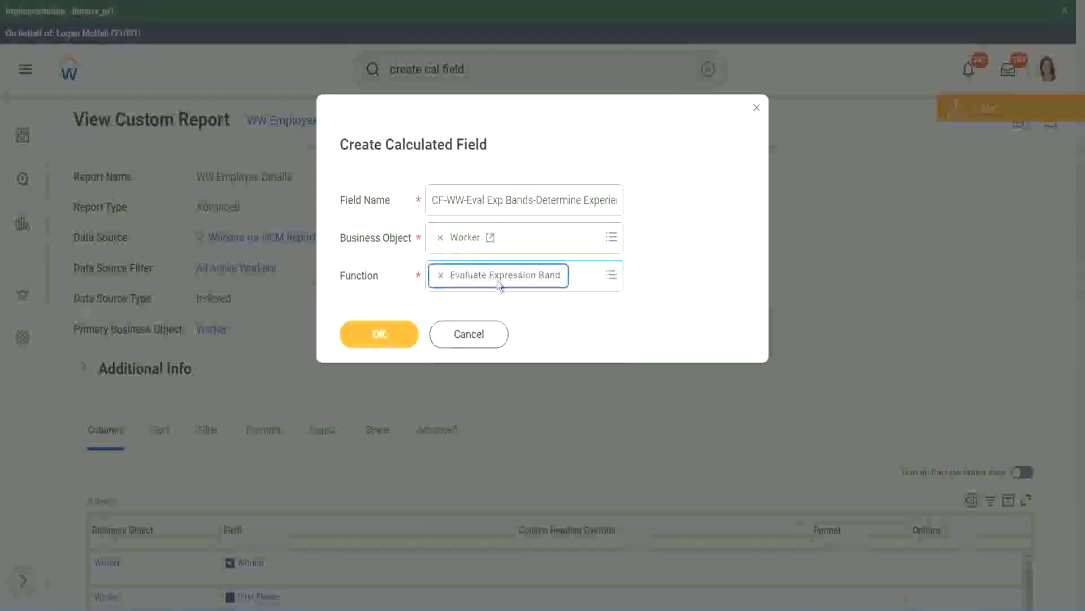
# - Change "Bands" after "Eval Exp" in the field name to "Band" and proceed to the calculation definition
pyautogui.click(533, 200)
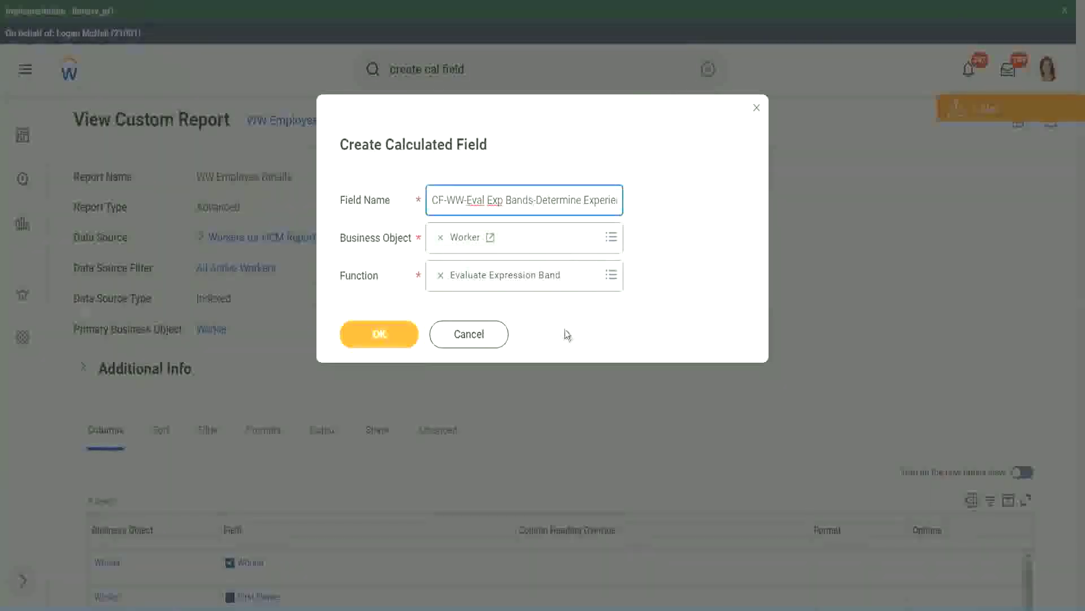
pyautogui.press('BackSpace')
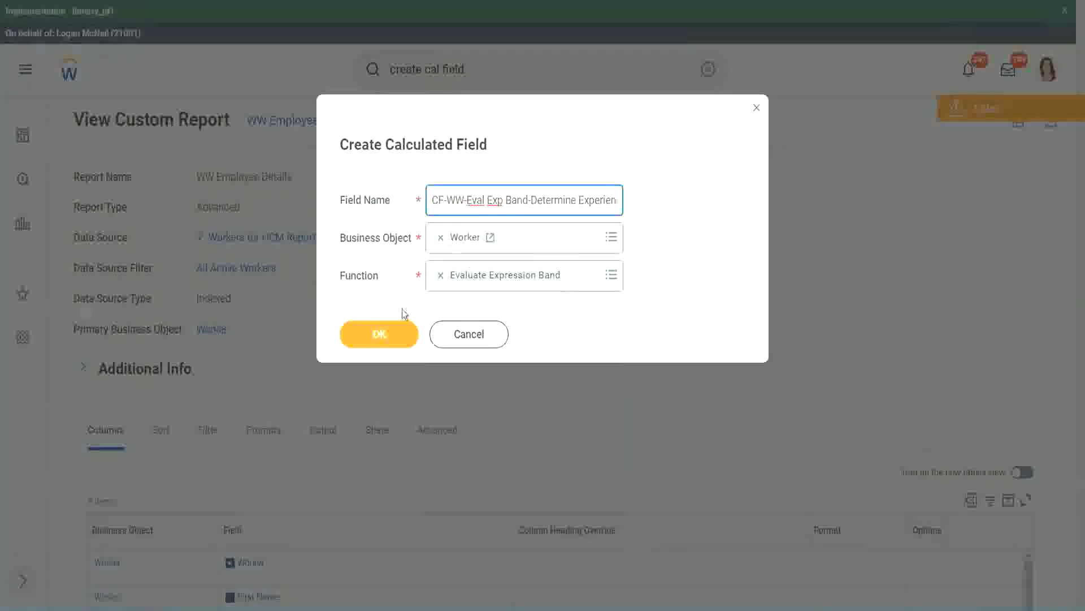
pyautogui.click(382, 334)
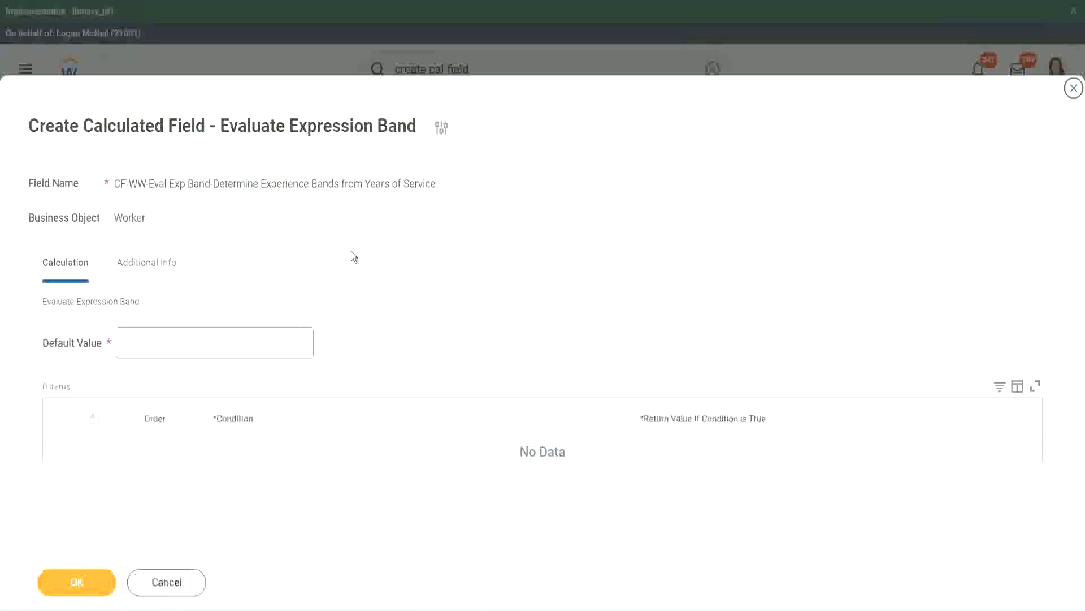
# - Enter "-" as the default value and add the first condition row
pyautogui.click(158, 348)
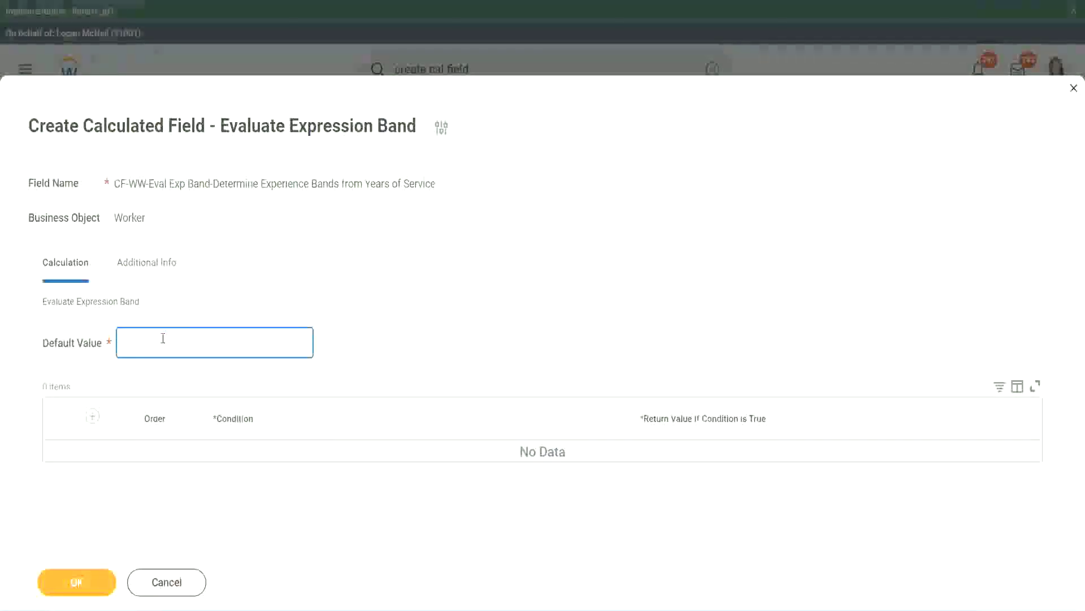
pyautogui.write('N')
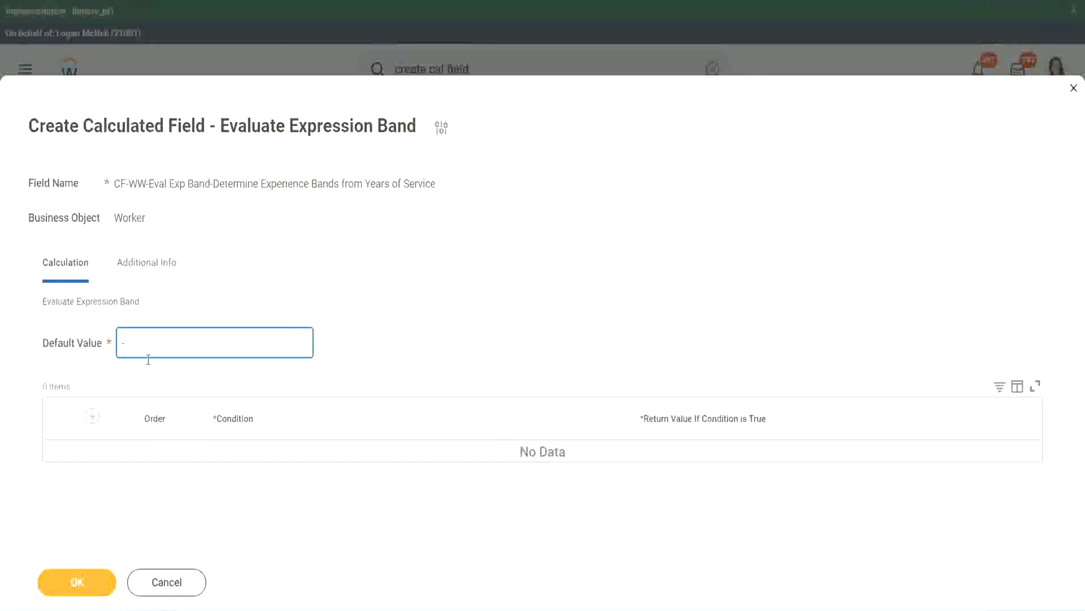
pyautogui.click(95, 419)
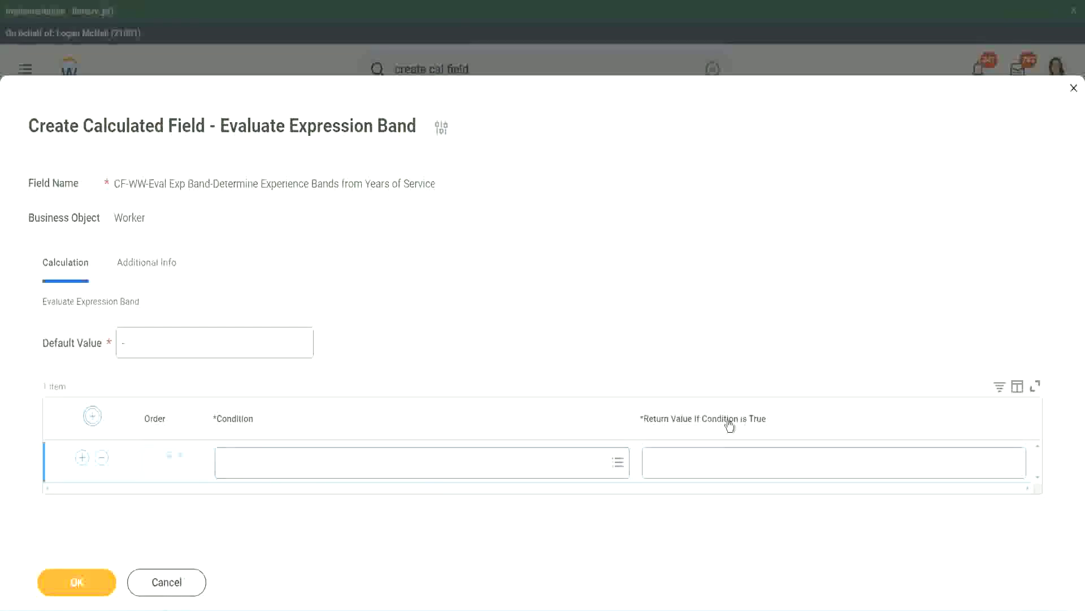
pyautogui.click(707, 462)
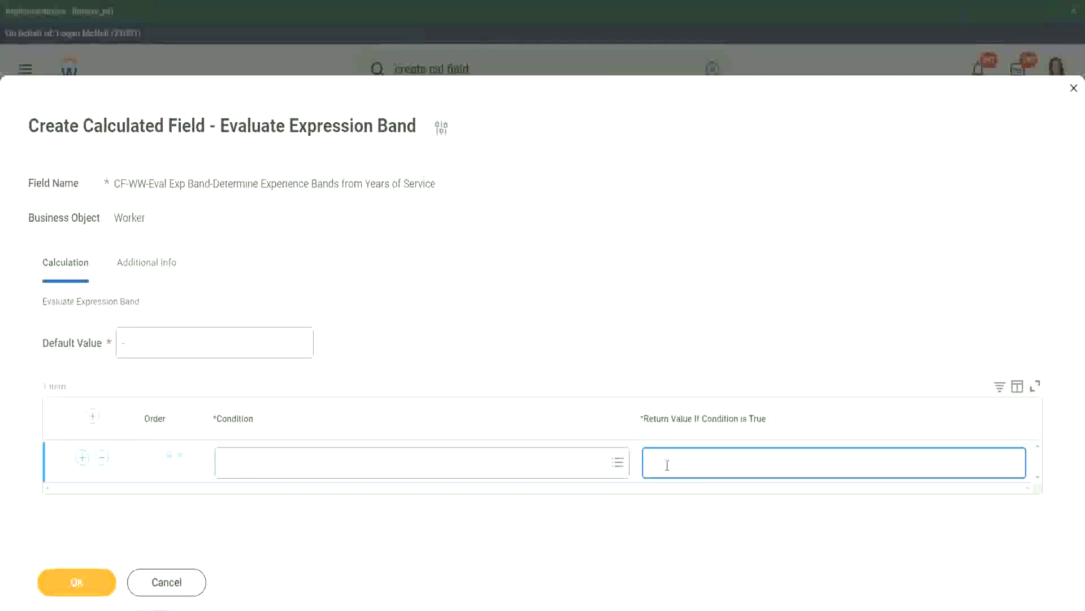
pyautogui.write('adkadjaidasdasi')
pyautogui.press('BackSpace')
pyautogui.press('BackSpace')
pyautogui.press('BackSpace')
pyautogui.press('BackSpace')
pyautogui.press('BackSpace')
pyautogui.press('BackSpace')
pyautogui.press('BackSpace')
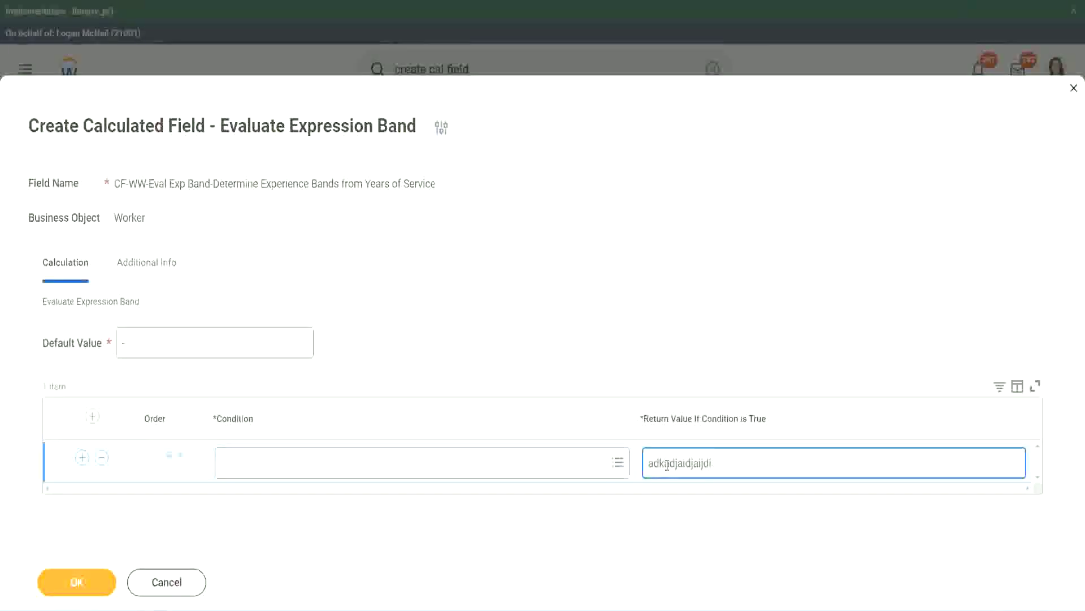
pyautogui.press('BackSpace')
pyautogui.press('BackSpace')
pyautogui.press('BackSpace')
pyautogui.press('BackSpace')
pyautogui.press('BackSpace')
pyautogui.press('BackSpace')
pyautogui.press('BackSpace')
pyautogui.press('BackSpace')
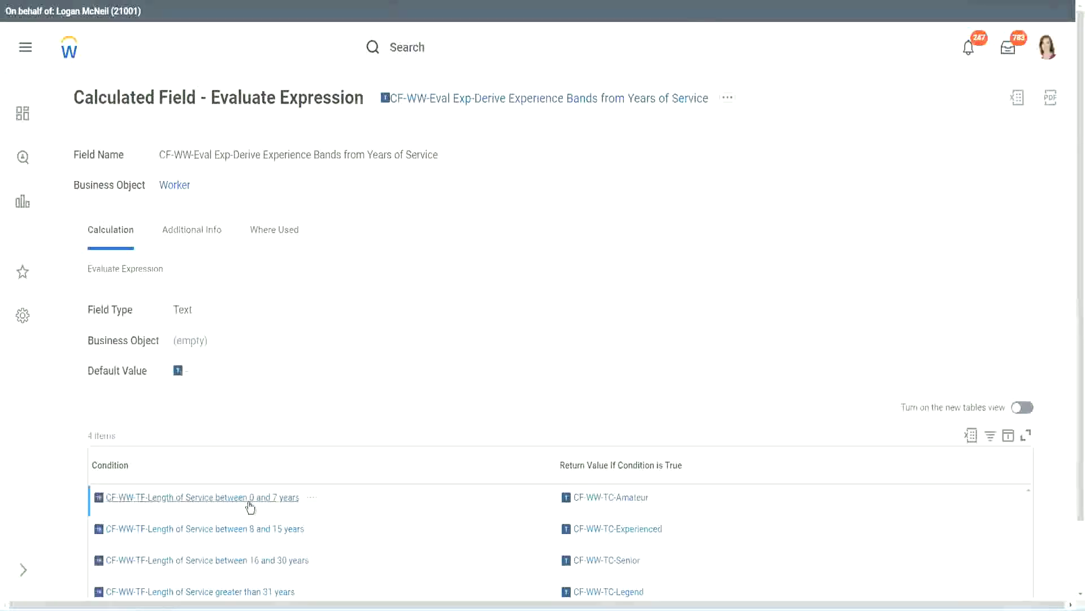
# - Set the first row's condition to CF-WW-TF-Length of Service between 0 and 7 years, copied from the existing calculated field, with return value Amateur
pyautogui.rightClick(250, 503)
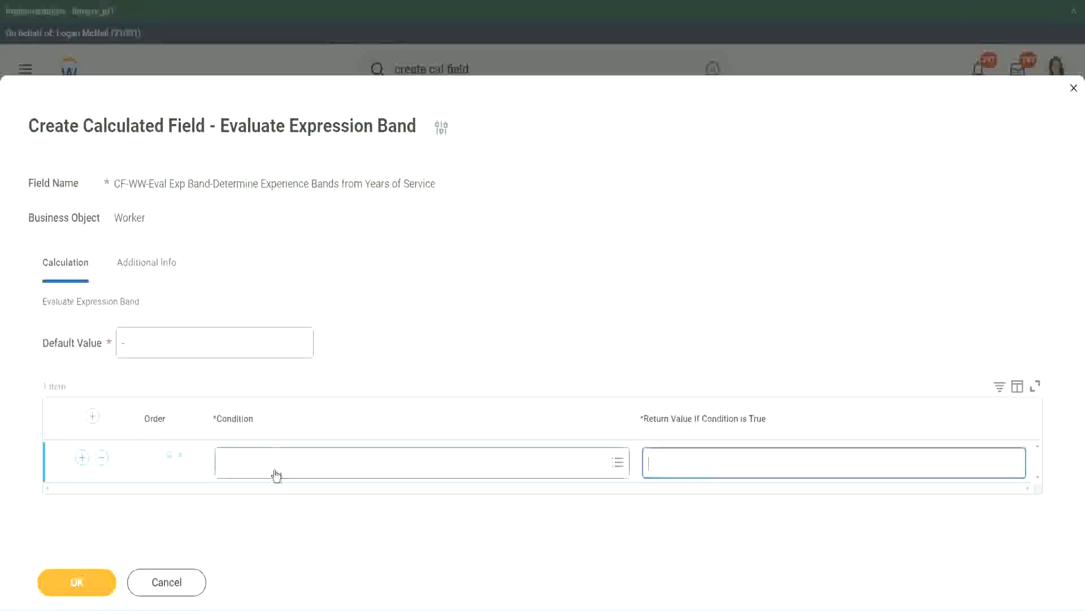
pyautogui.click(274, 471)
pyautogui.write('CF-WW-TF-Length of Service between 0 and 7 years')
pyautogui.press('Return')
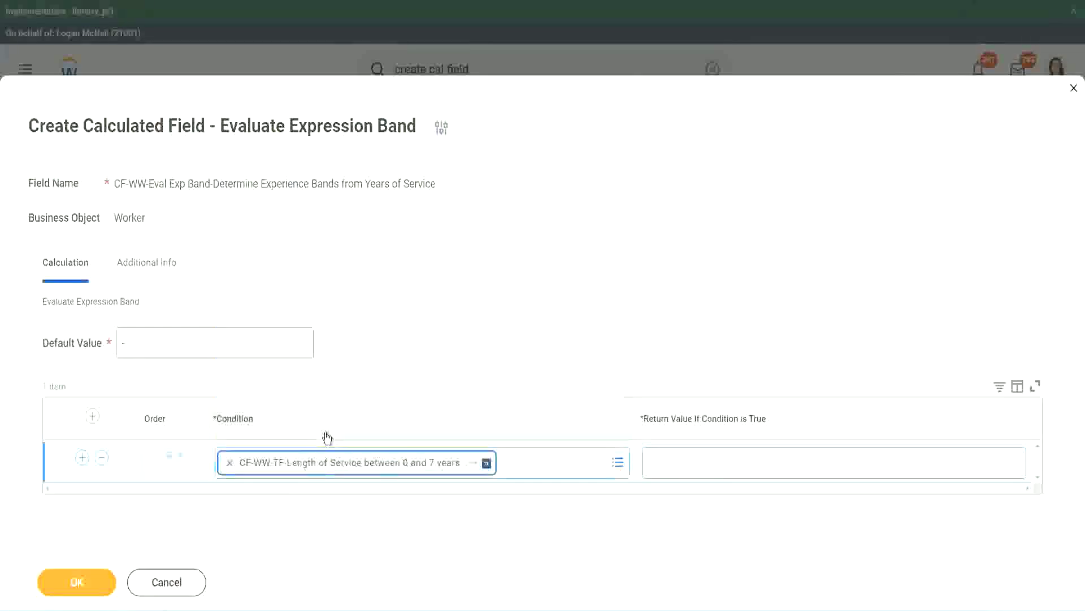
pyautogui.click(686, 456)
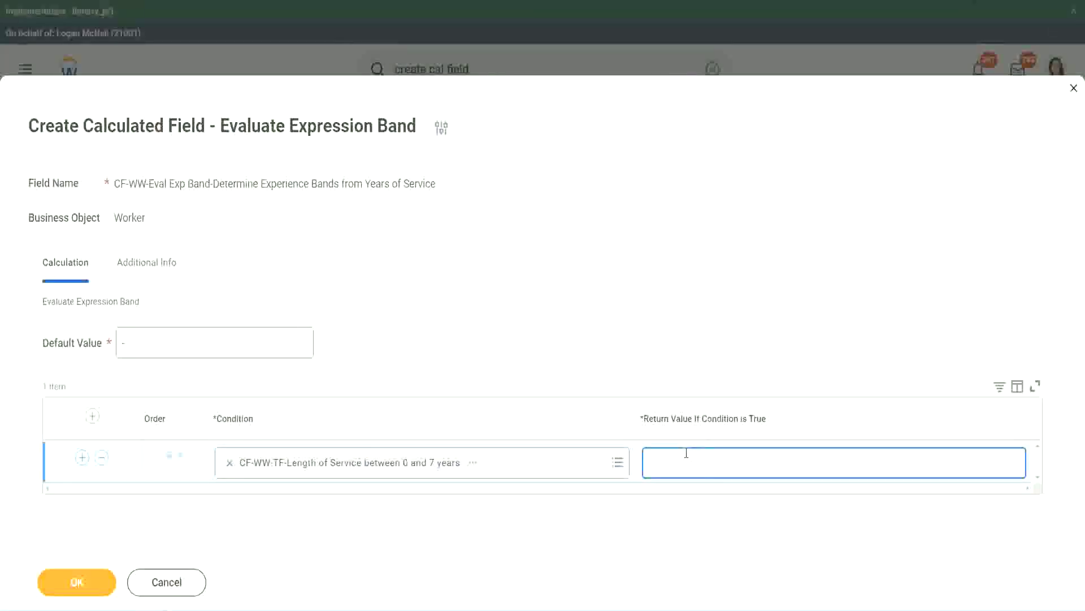
pyautogui.write('Amateur')
# - Add three more empty condition rows below the Amateur row
pyautogui.click(82, 456)
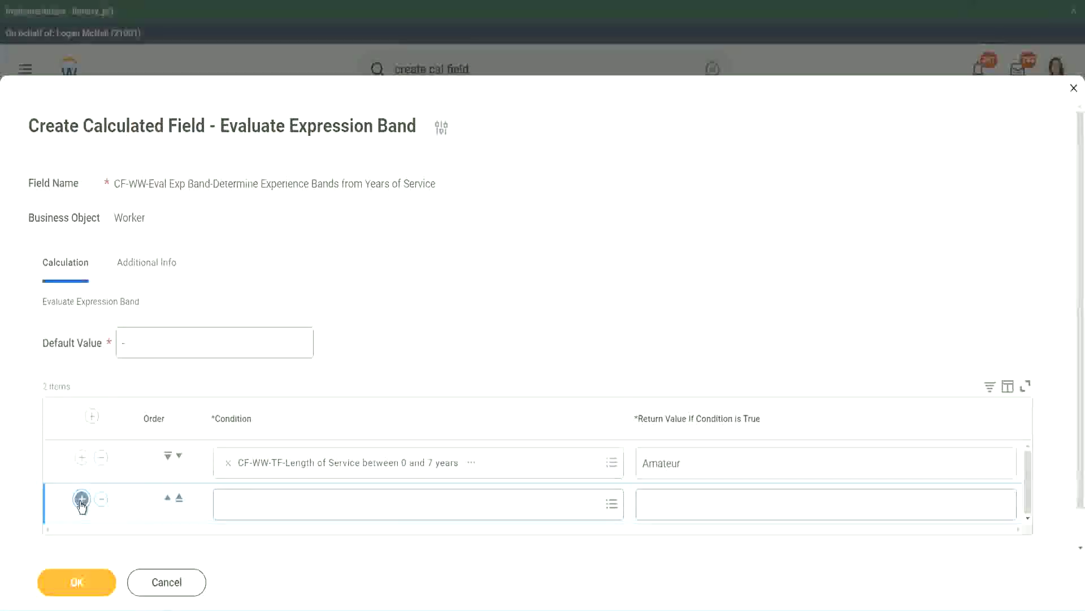
pyautogui.click(81, 499)
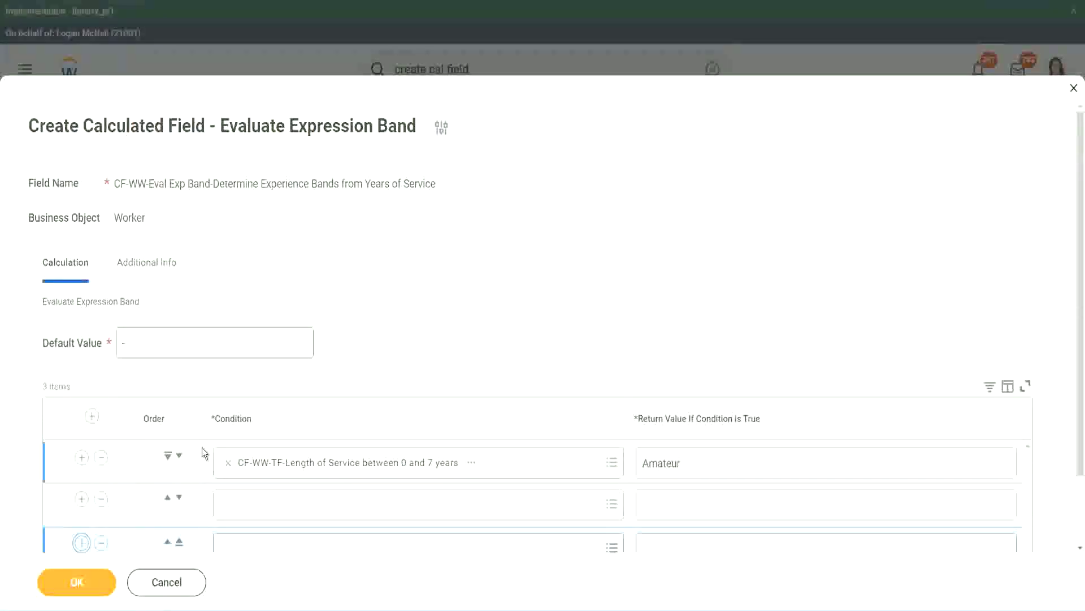
pyautogui.press('Return')
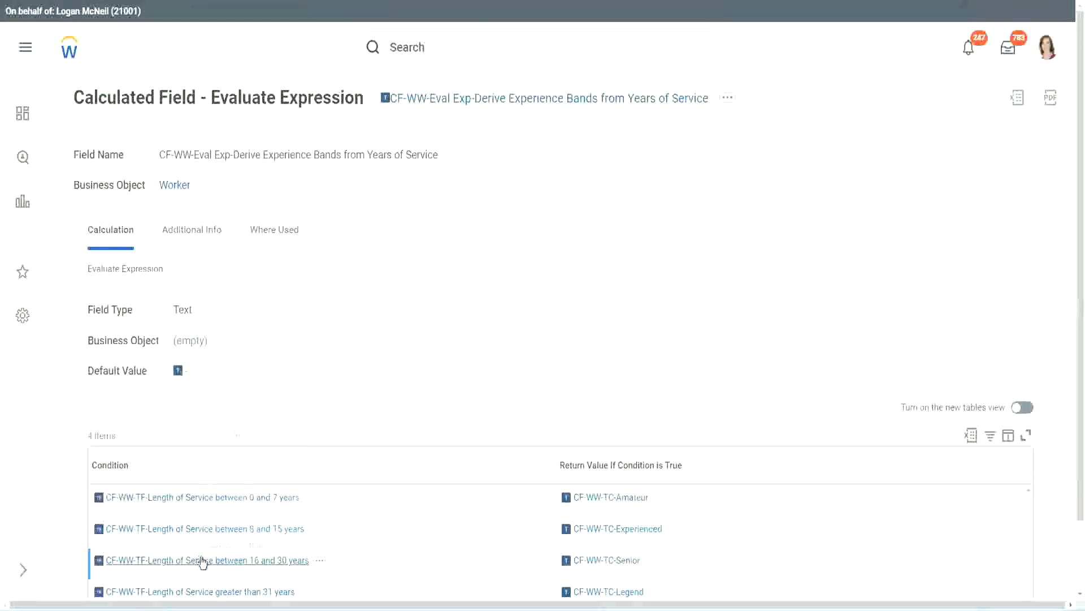
# - Copy CF-WW-TF-Length of Service between 16 and 30 years into the second row's condition and move that row down to third place
pyautogui.rightClick(204, 559)
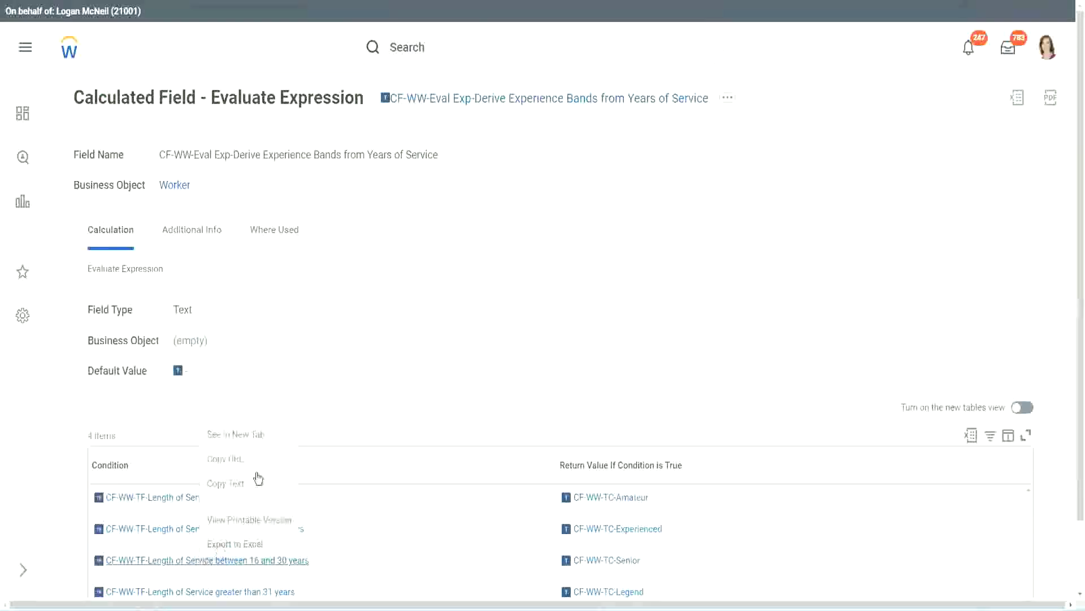
pyautogui.click(246, 436)
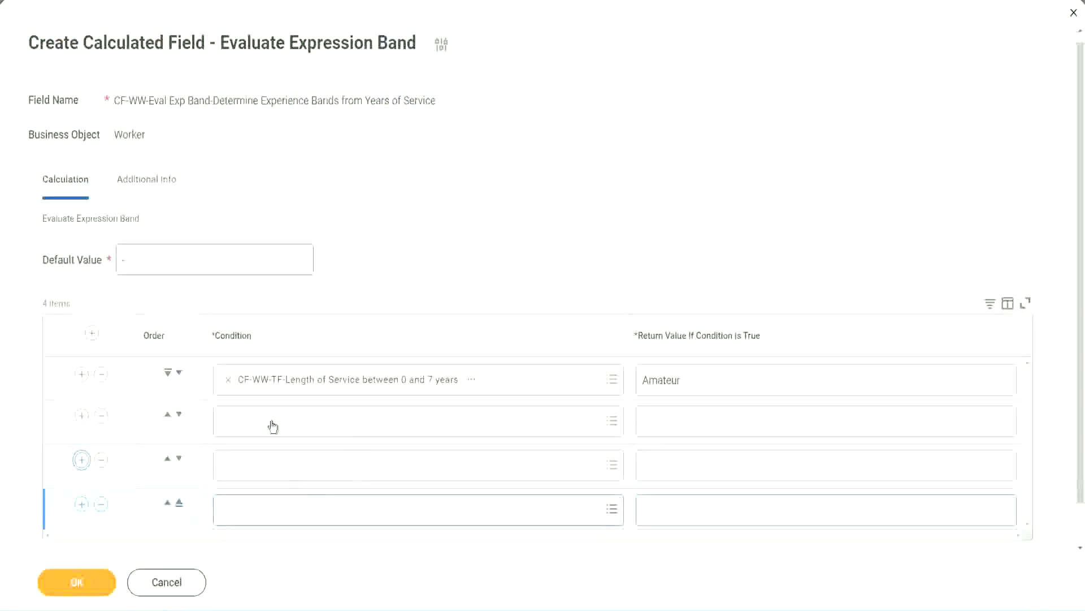
pyautogui.click(273, 424)
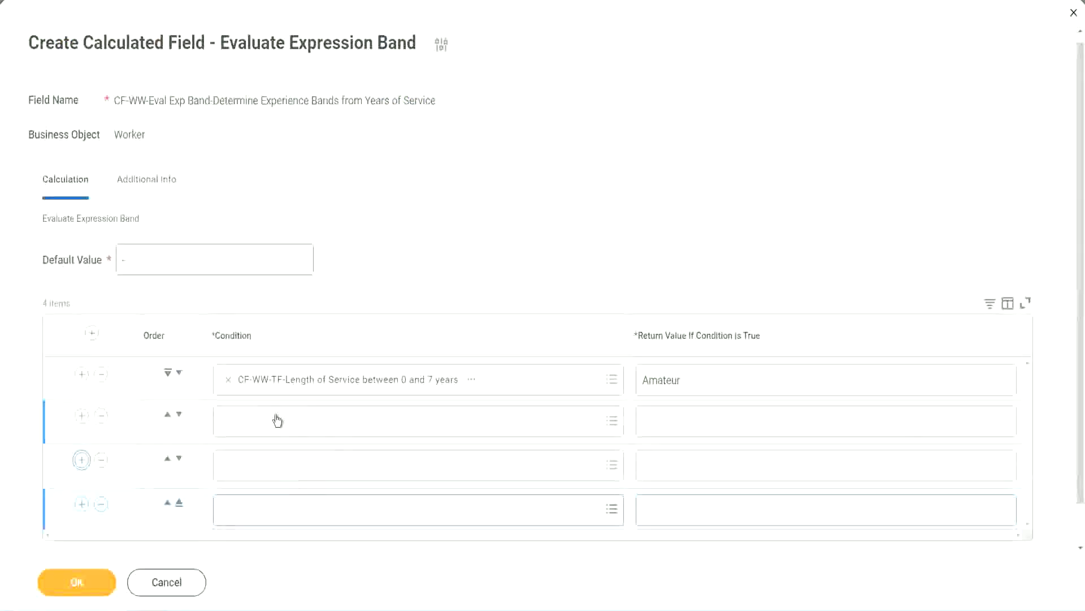
pyautogui.write('CF-WW-TF-Length of Service between 16 and 30 years')
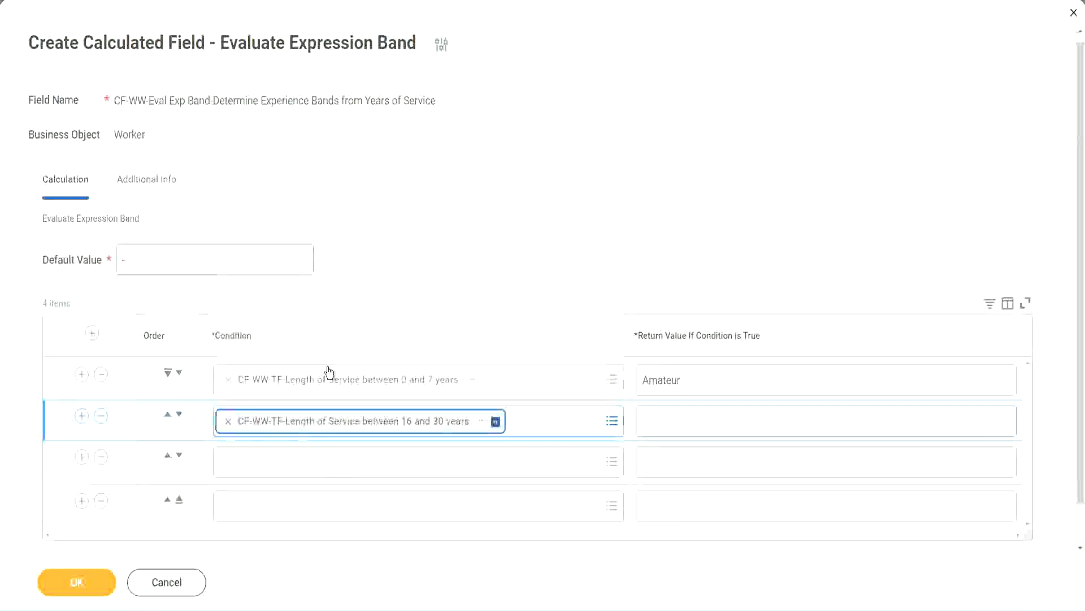
pyautogui.click(195, 421)
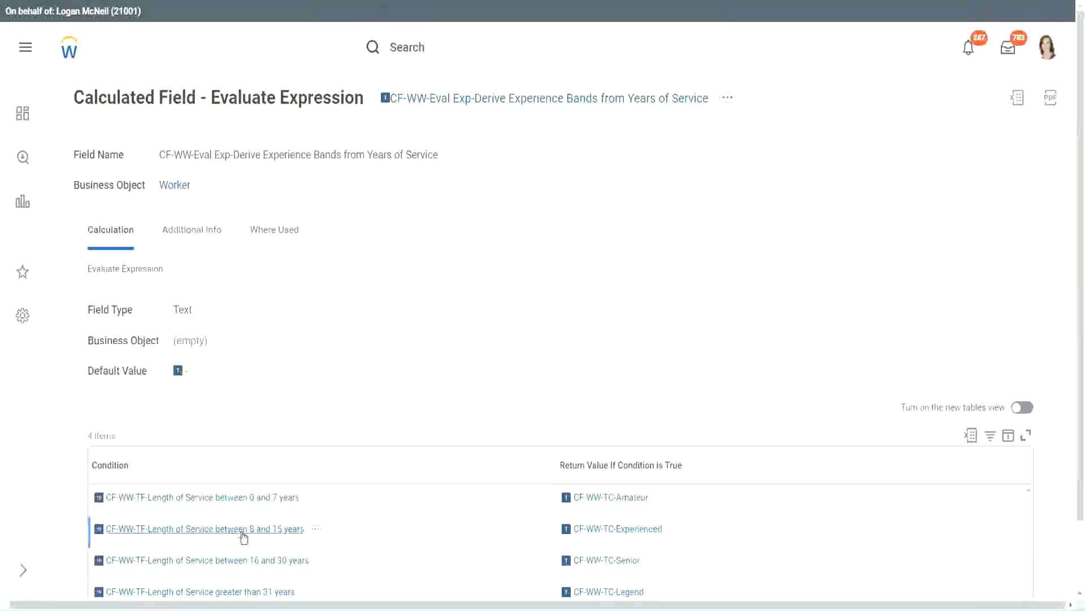
# - Copy CF-WW-TF-Length of Service between 8 and 15 years from the existing calculated field into the empty second row's condition
pyautogui.rightClick(243, 537)
pyautogui.click(280, 459)
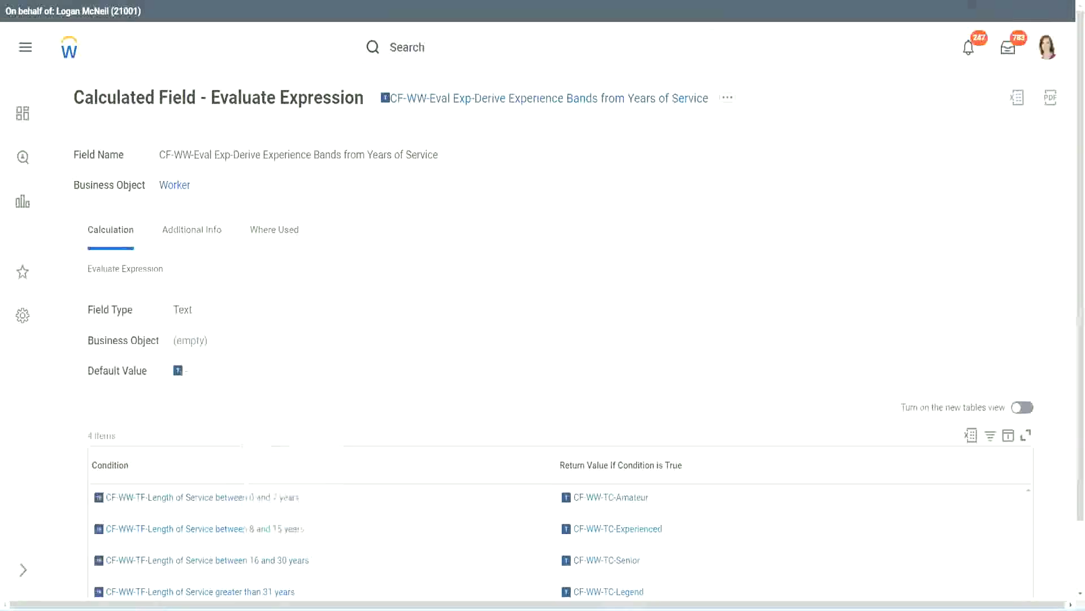
pyautogui.hotkey('alt', 'Tab')
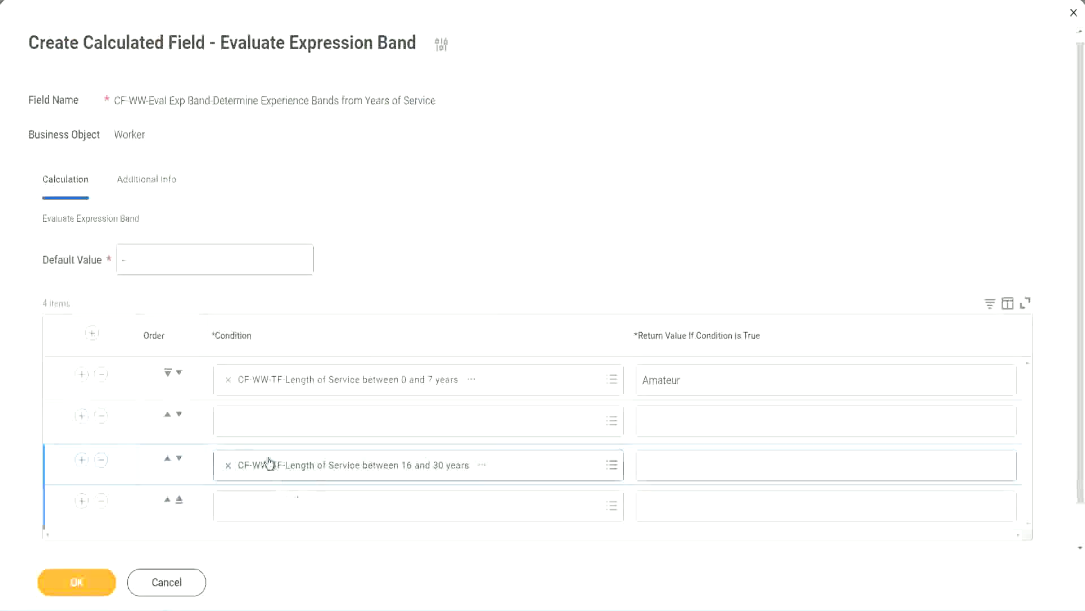
pyautogui.click(271, 424)
pyautogui.write('CF-WW-TF-Length of Service between 8 and 15 years')
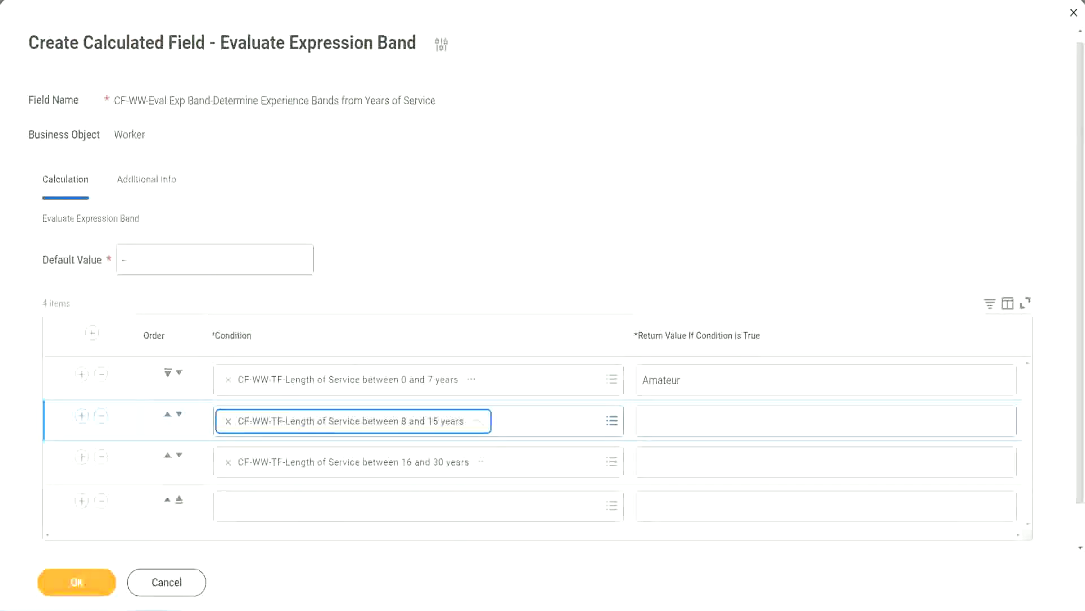
# - Copy CF-WW-TF-Length of Service greater than 31 years from the existing calculated field into the fourth row's condition
pyautogui.hotkey('alt', 'Tab')
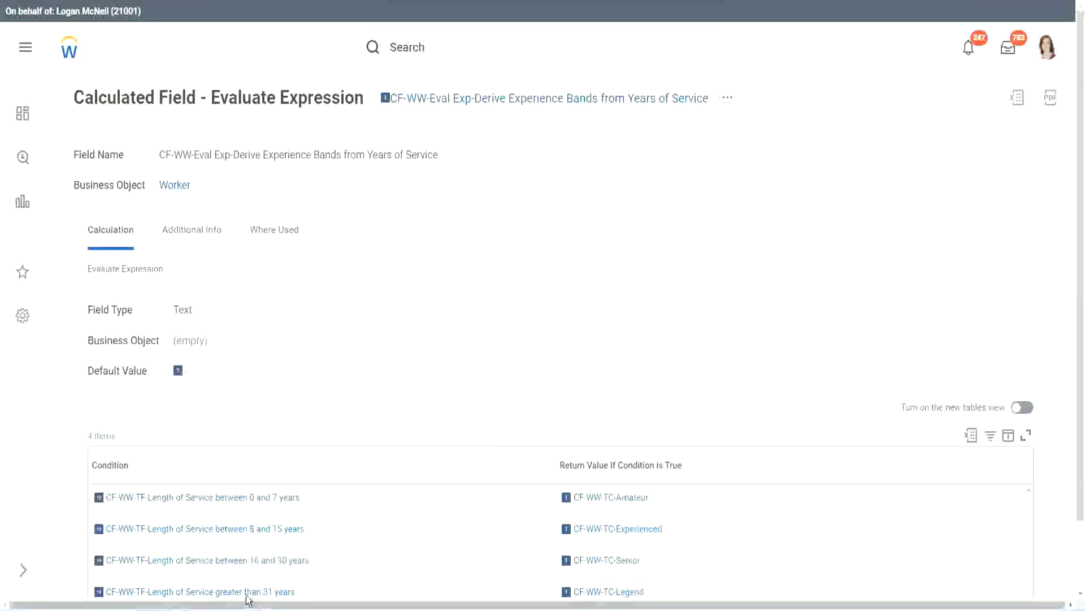
pyautogui.rightClick(248, 598)
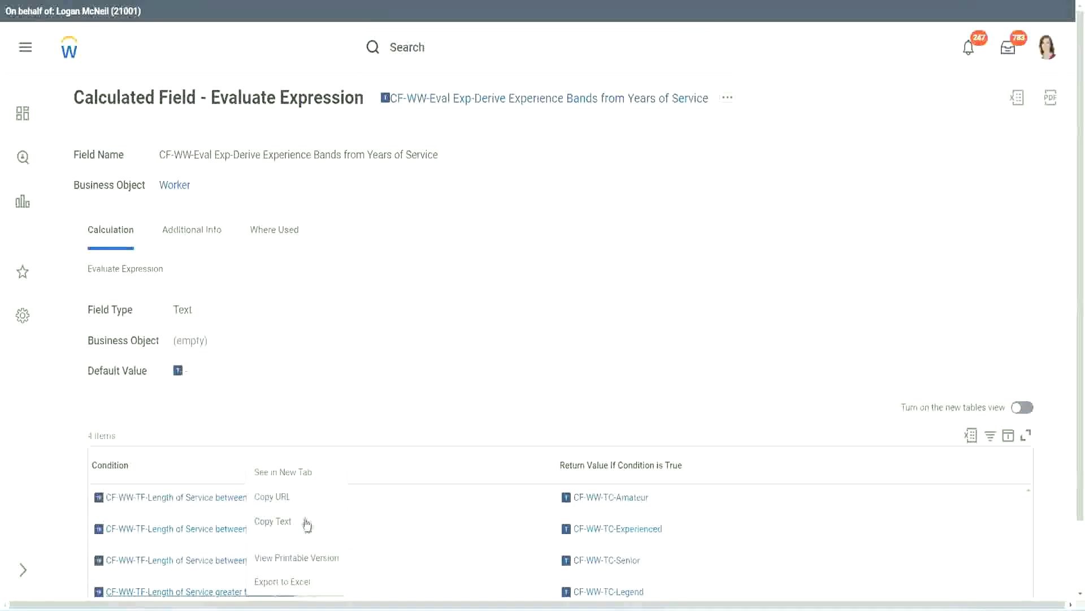
pyautogui.click(308, 521)
pyautogui.hotkey('alt', 'Tab')
pyautogui.click(308, 516)
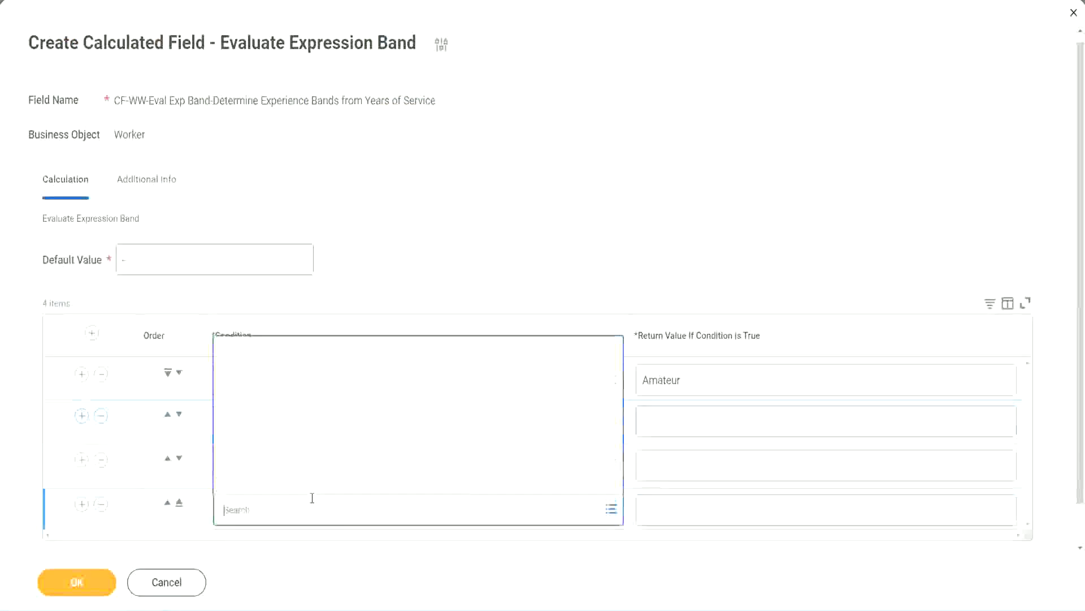
pyautogui.hotkey('ctrl', 'v')
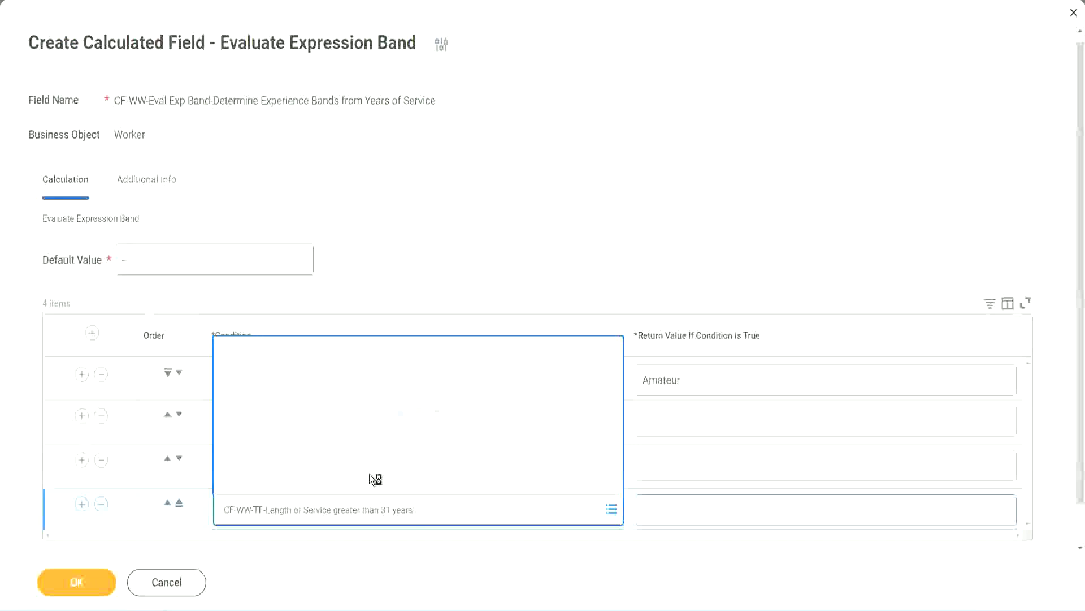
pyautogui.click(713, 509)
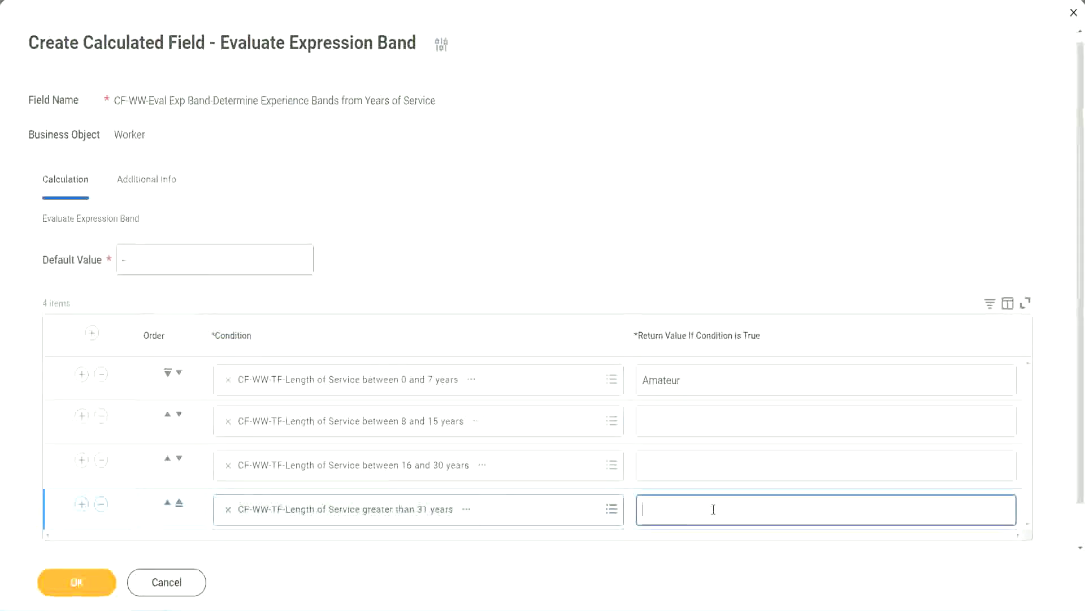
# - Set the return values to Legend for over 31 years, Senior for 16–30 and Experienced for 8–15, and save the calculated field
pyautogui.write('Le')
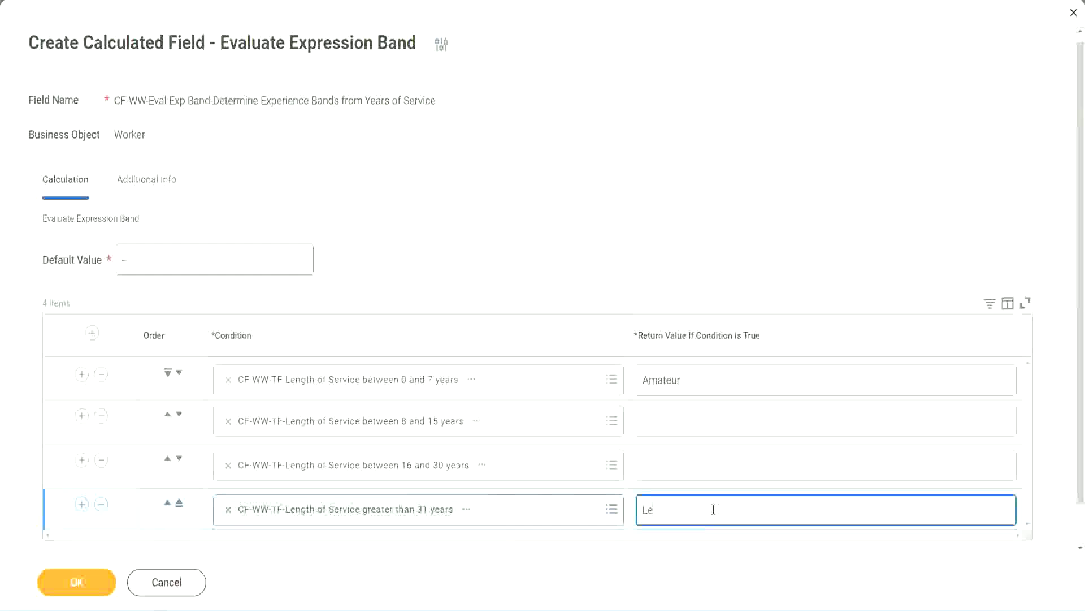
pyautogui.write('gend')
pyautogui.click(667, 464)
pyautogui.write('Senior')
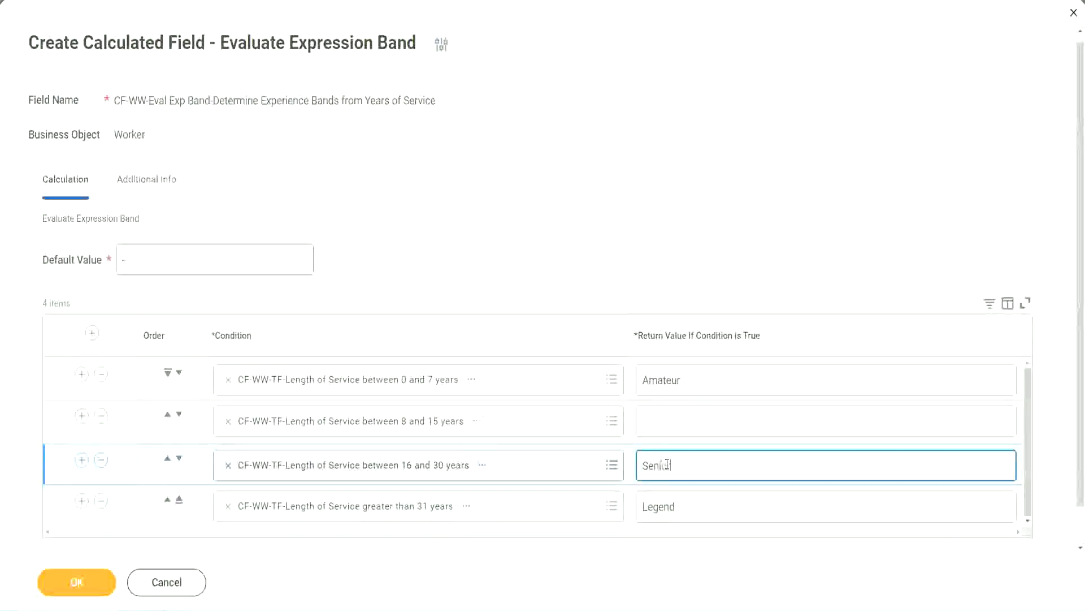
pyautogui.click(685, 422)
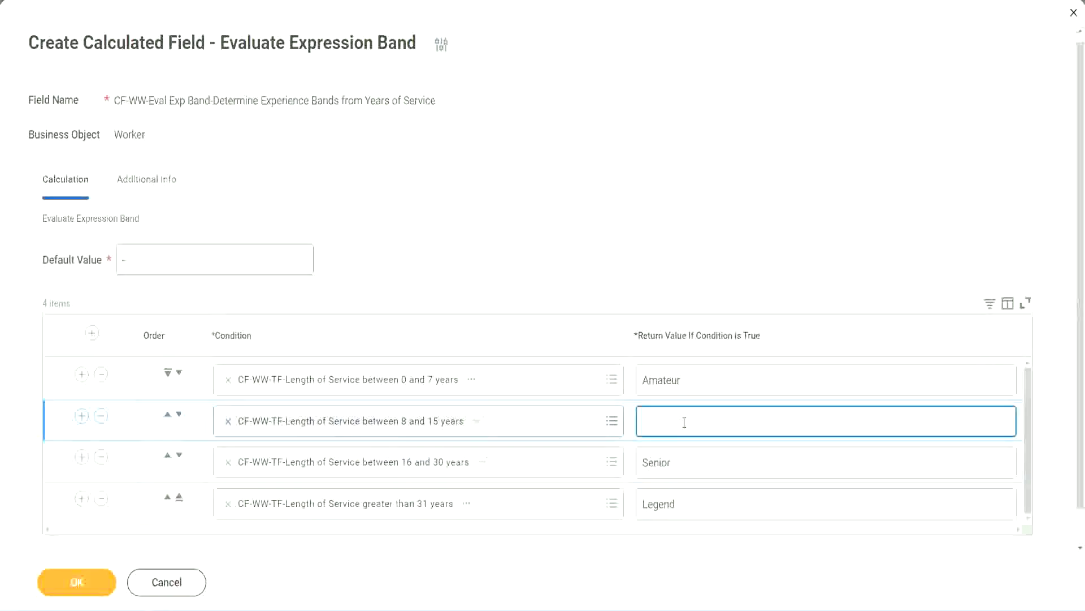
pyautogui.write('Experien')
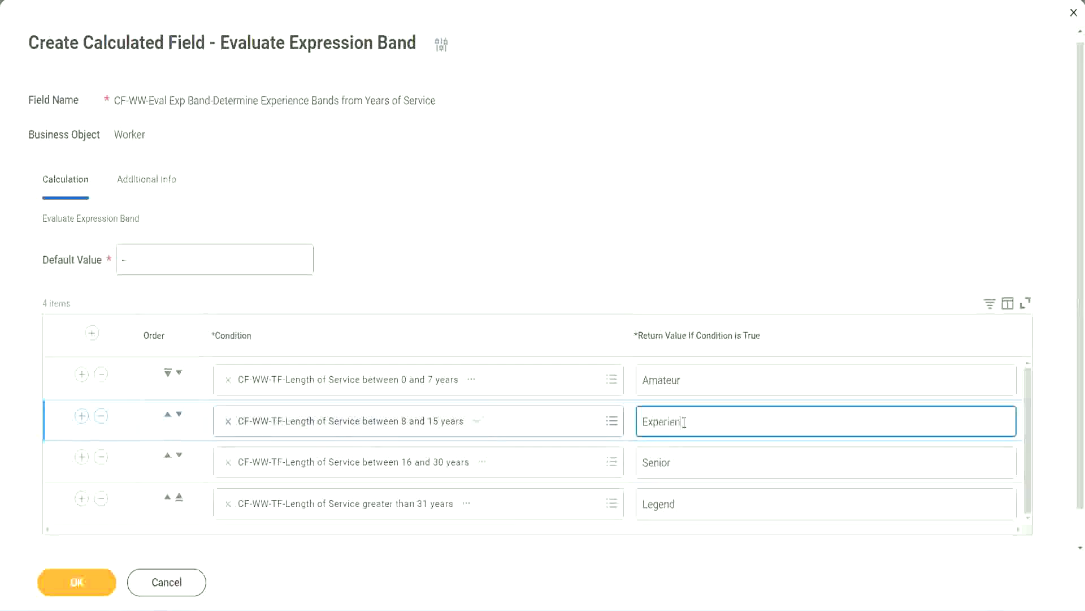
pyautogui.write('ced')
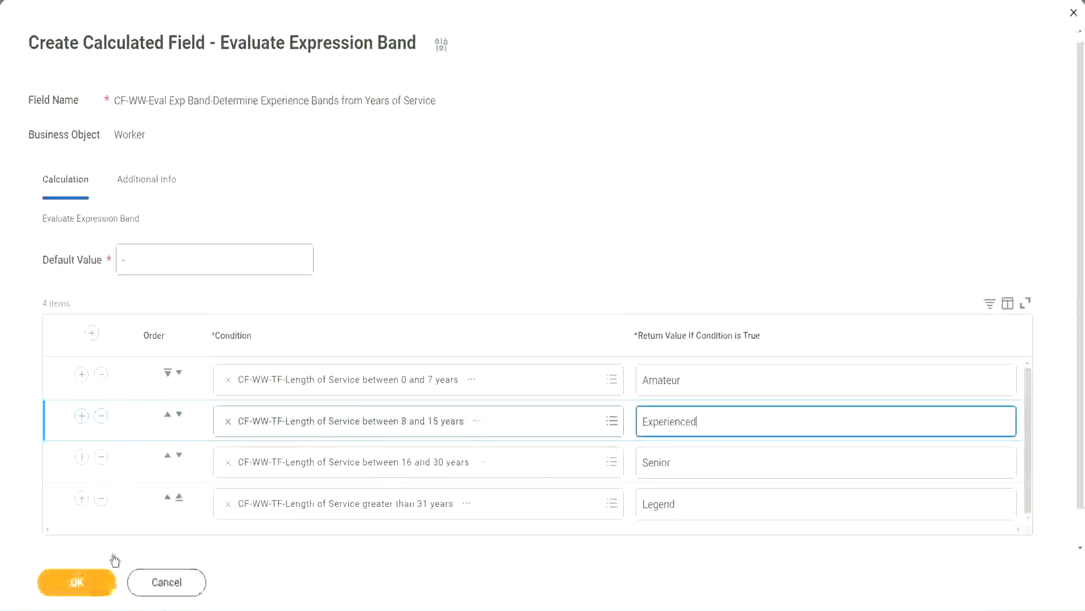
pyautogui.click(104, 578)
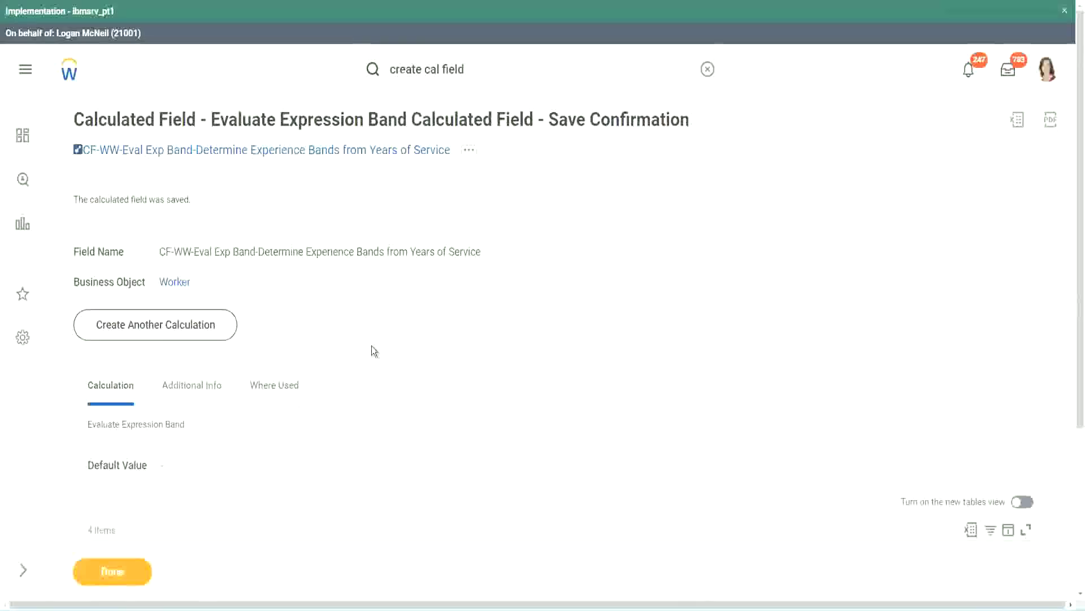
# - Check the return value assigned to each length-of-service condition in the saved calculated field
pyautogui.scroll(-2, 372, 344)
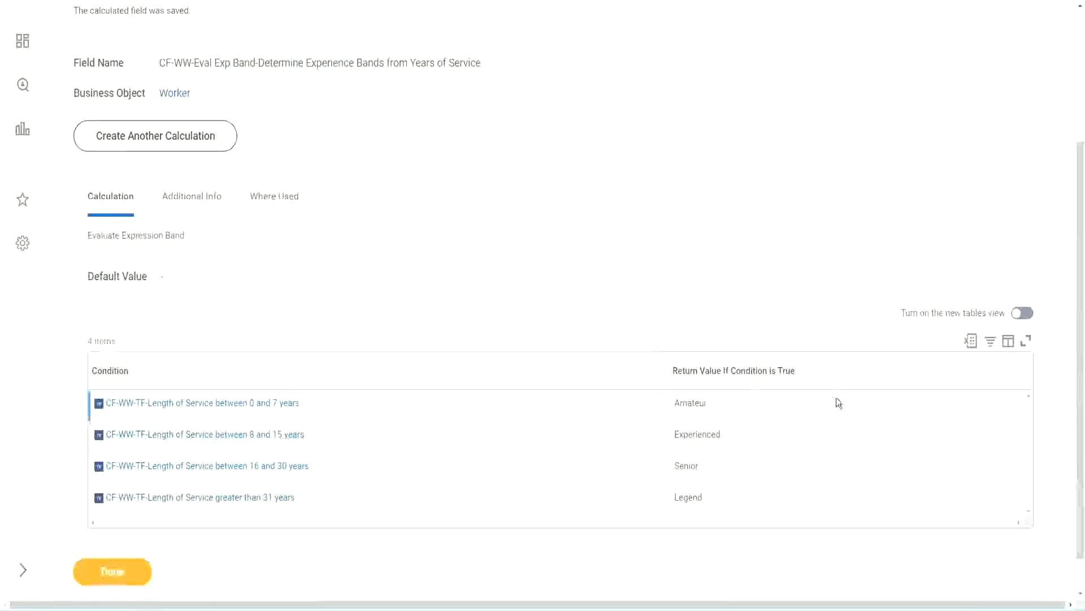
pyautogui.doubleClick(693, 402)
pyautogui.doubleClick(691, 435)
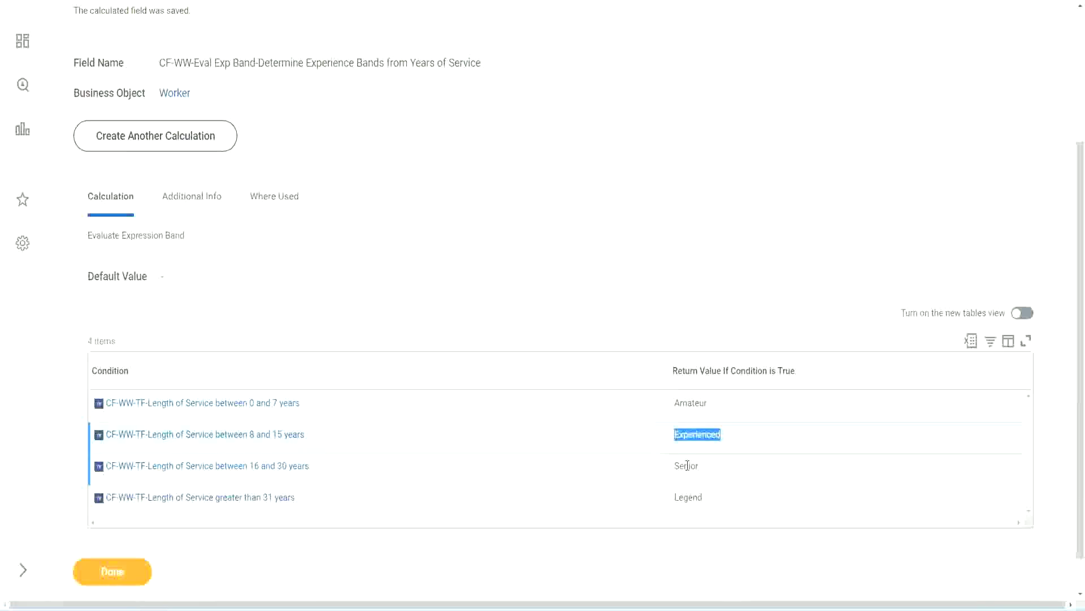
pyautogui.doubleClick(687, 466)
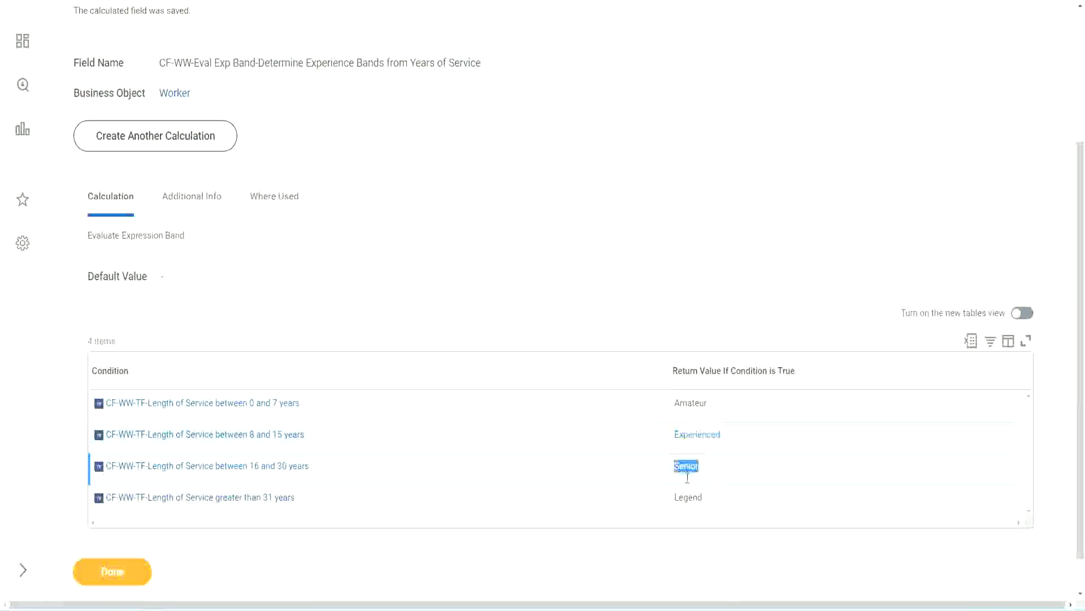
pyautogui.click(690, 489)
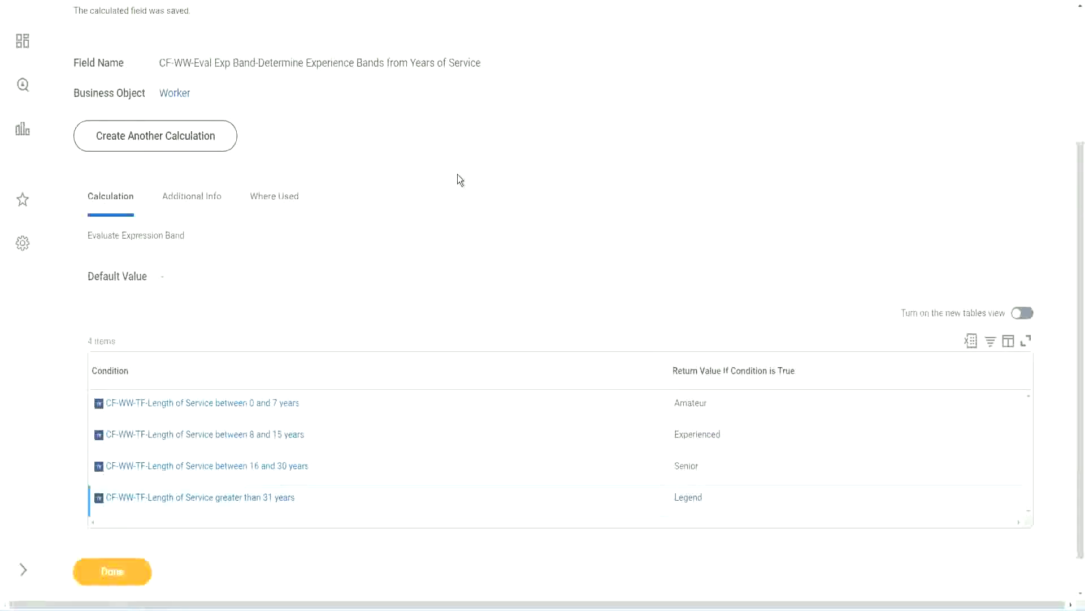
# - Copy the name of the saved experience bands calculated field as text
pyautogui.scroll(3, 457, 174)
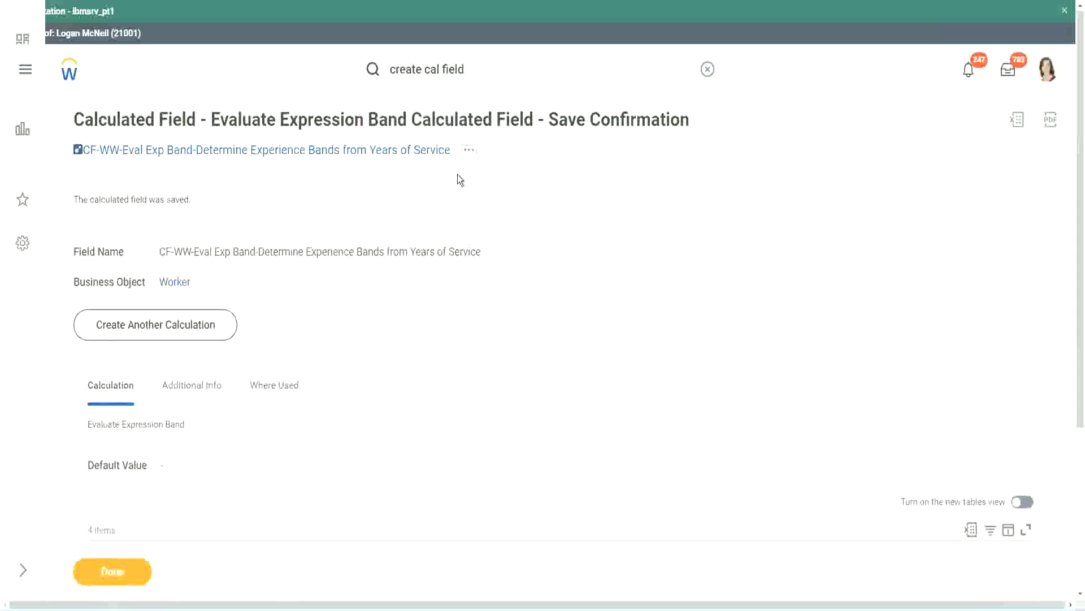
pyautogui.rightClick(355, 153)
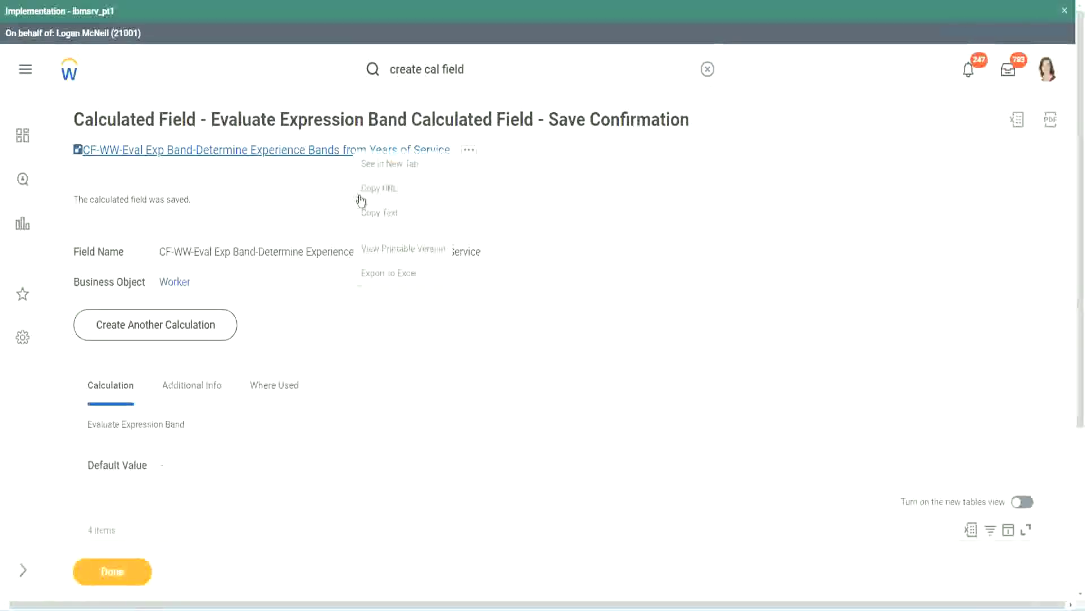
pyautogui.click(376, 212)
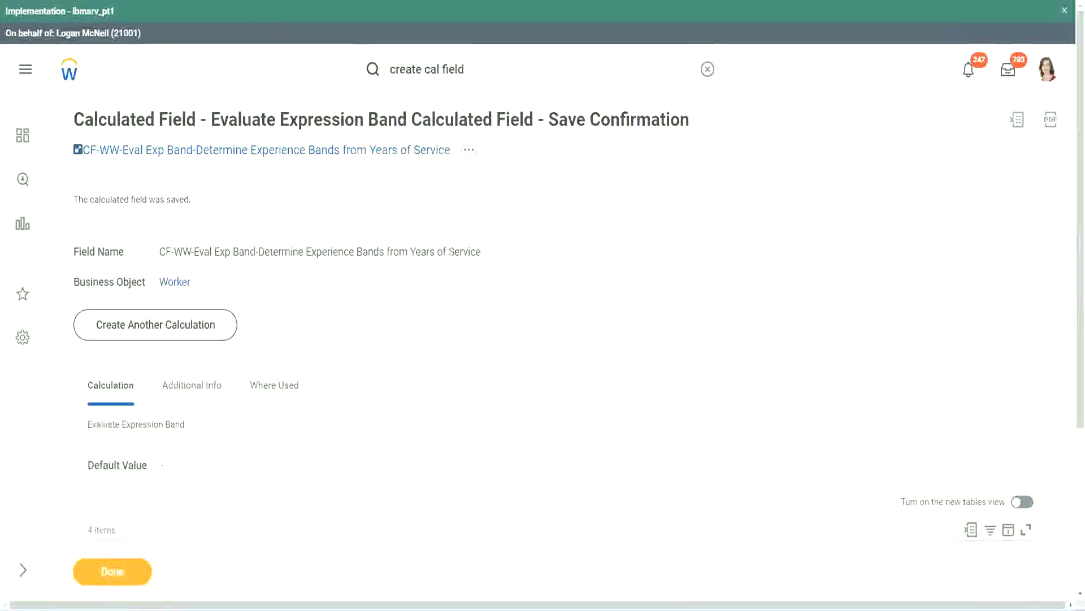
# - Review the complete Evaluate Expression Band definition and compare it with the Field 5 Eval Expression notes in Notepad++
pyautogui.scroll(-2, 360, 440)
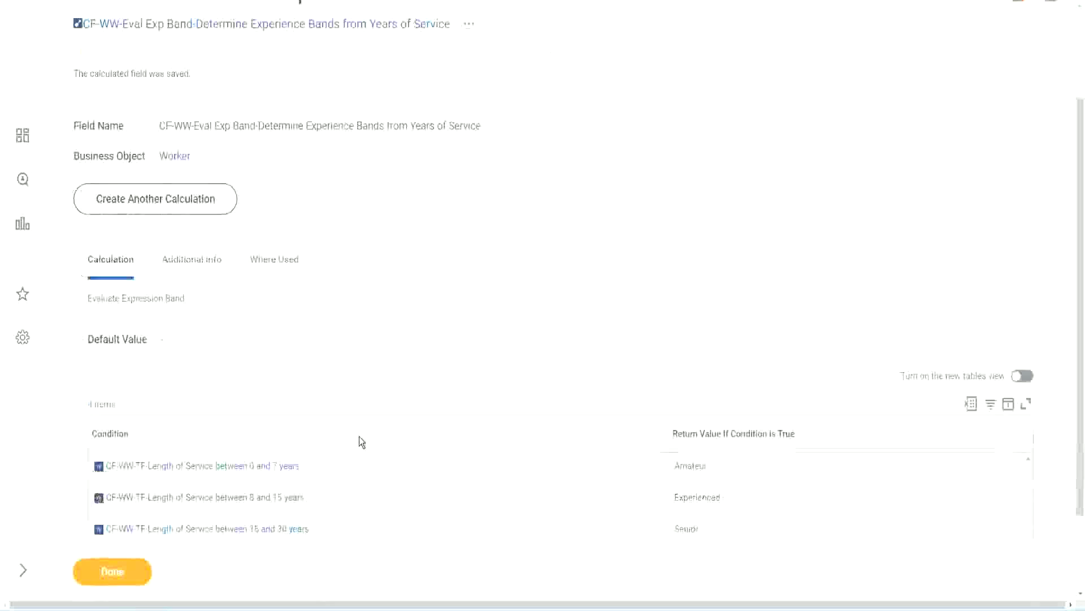
pyautogui.scroll(-1, 361, 441)
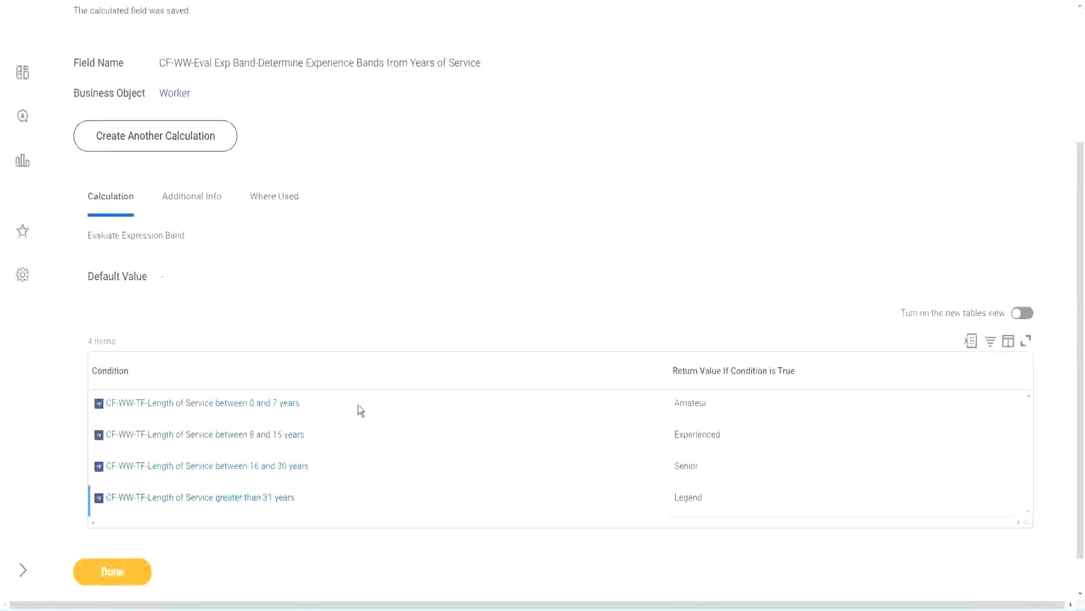
pyautogui.scroll(-1, 370, 402)
pyautogui.scroll(2, 378, 255)
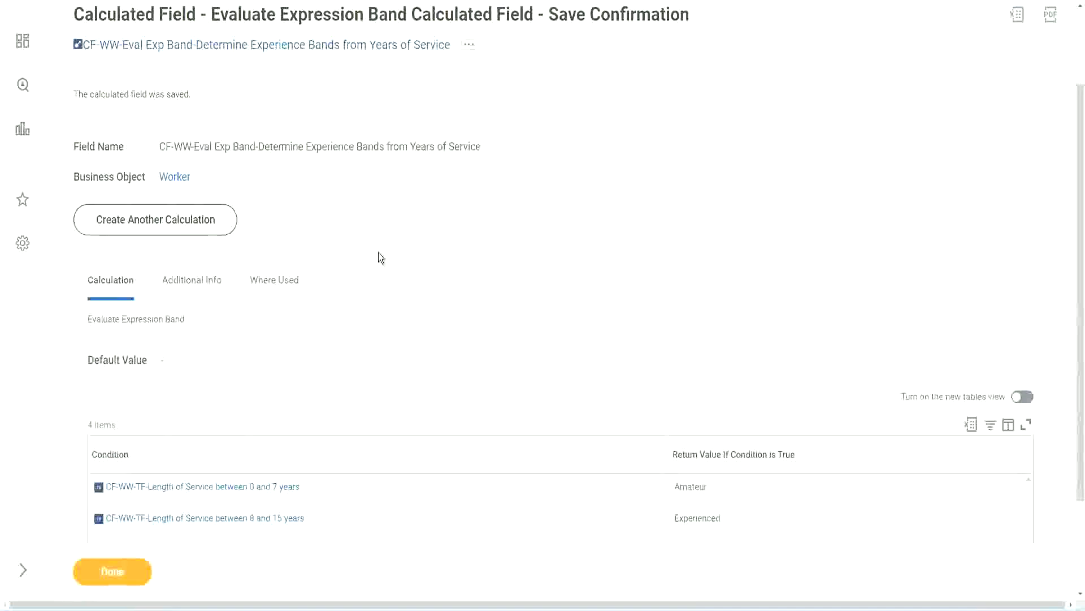
pyautogui.scroll(-3, 378, 252)
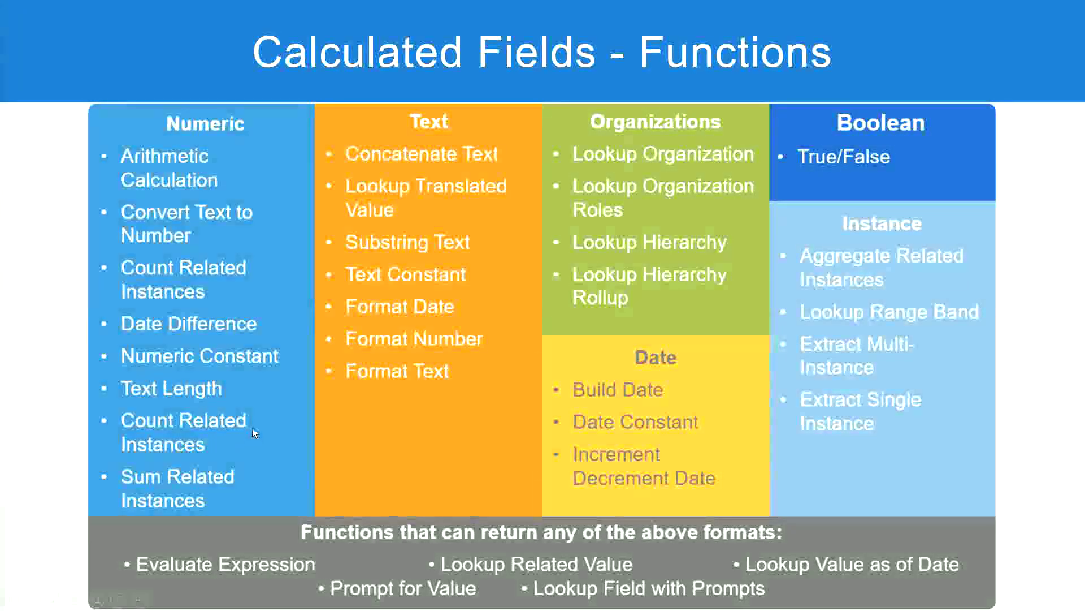
pyautogui.hotkey('alt', 'Tab')
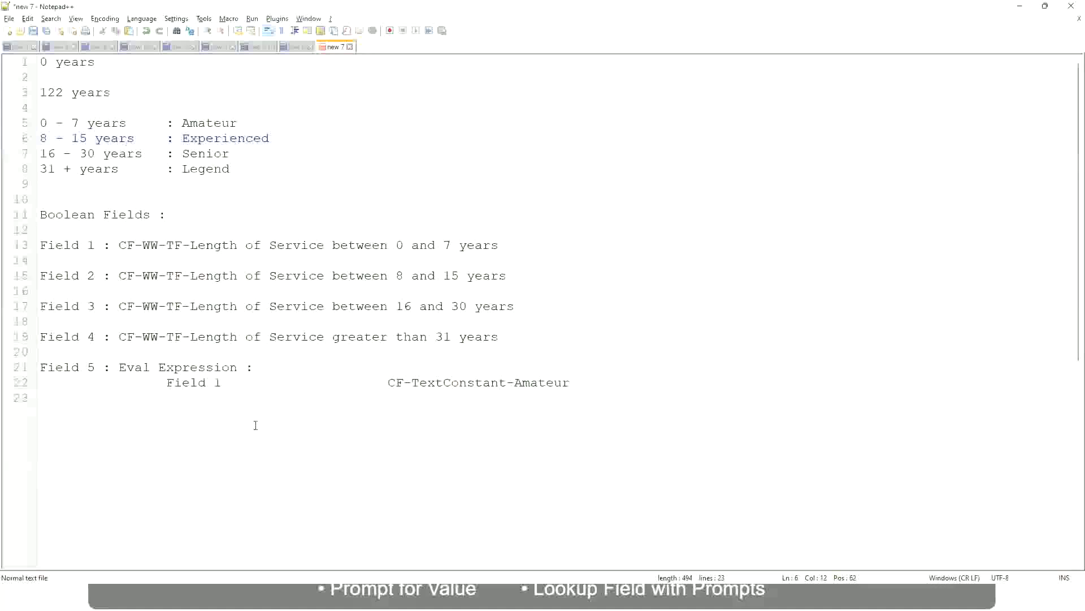
pyautogui.hotkey('alt', 'Tab')
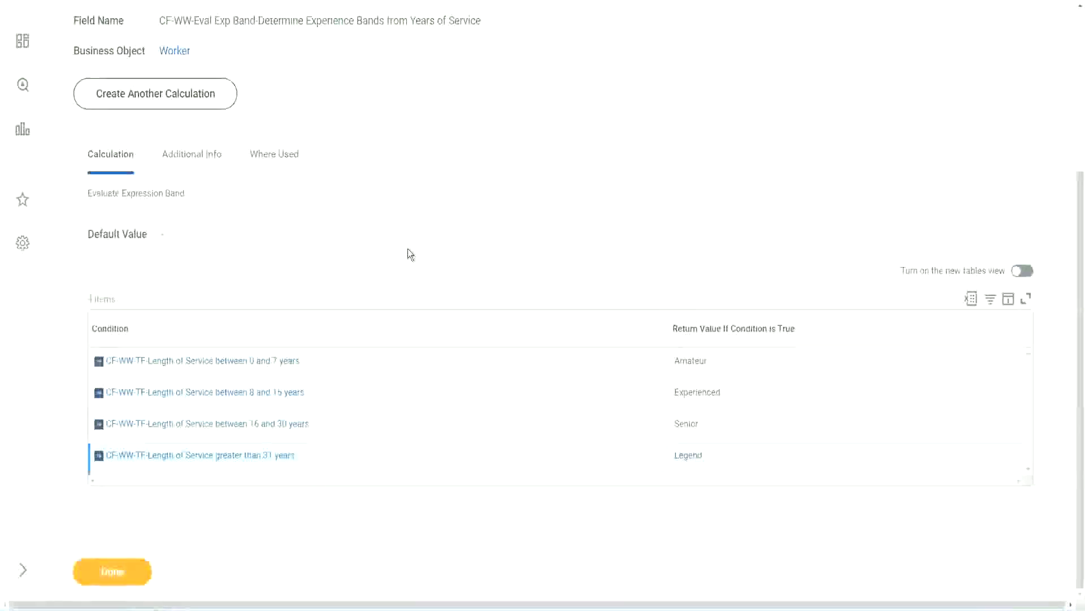
pyautogui.scroll(1, 411, 255)
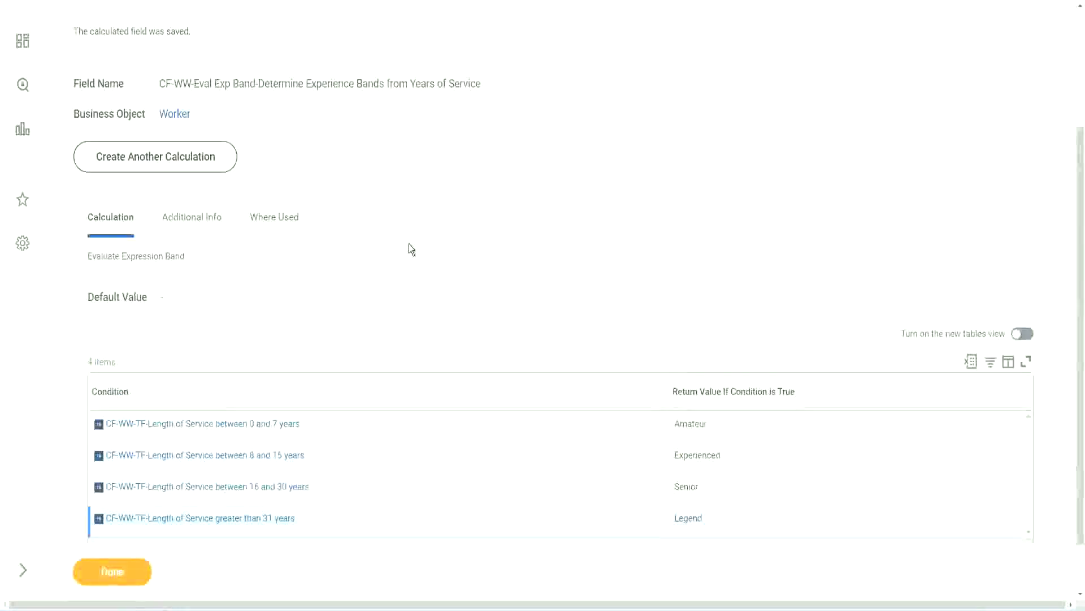
pyautogui.scroll(3, 410, 247)
pyautogui.scroll(-4, 410, 247)
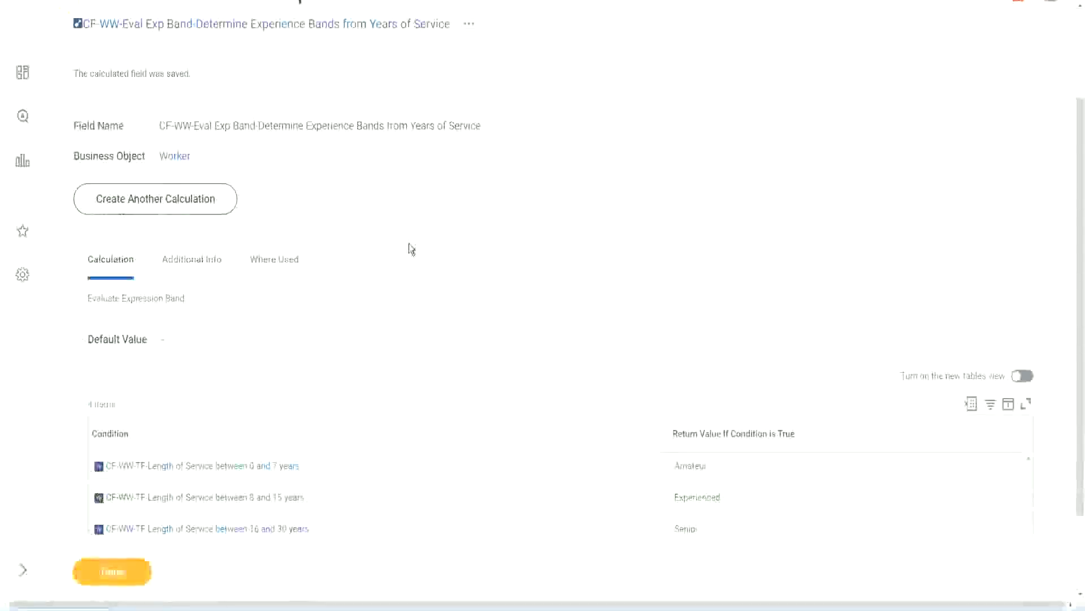
# - Finish the calculated field task and open the WW Employee Details custom report for editing
pyautogui.click(126, 569)
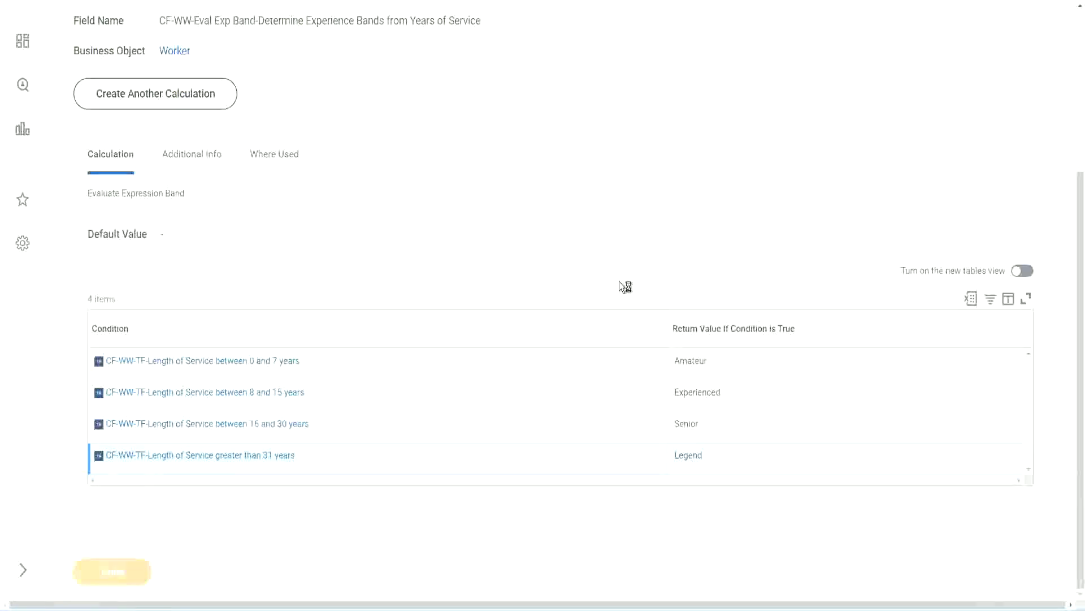
pyautogui.scroll(-2, 488, 258)
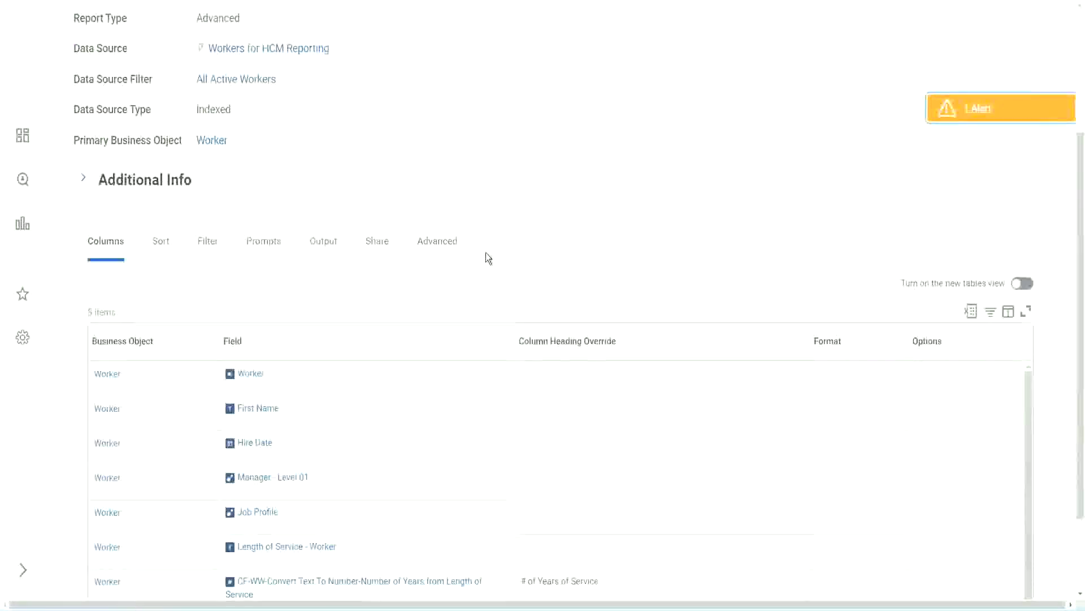
pyautogui.scroll(2, 487, 257)
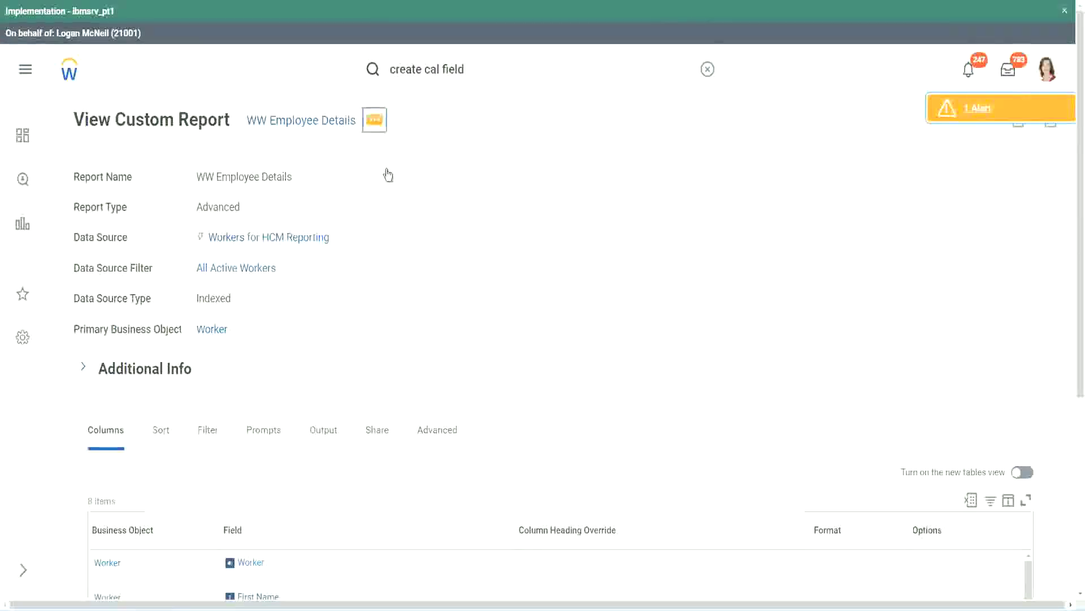
pyautogui.click(374, 120)
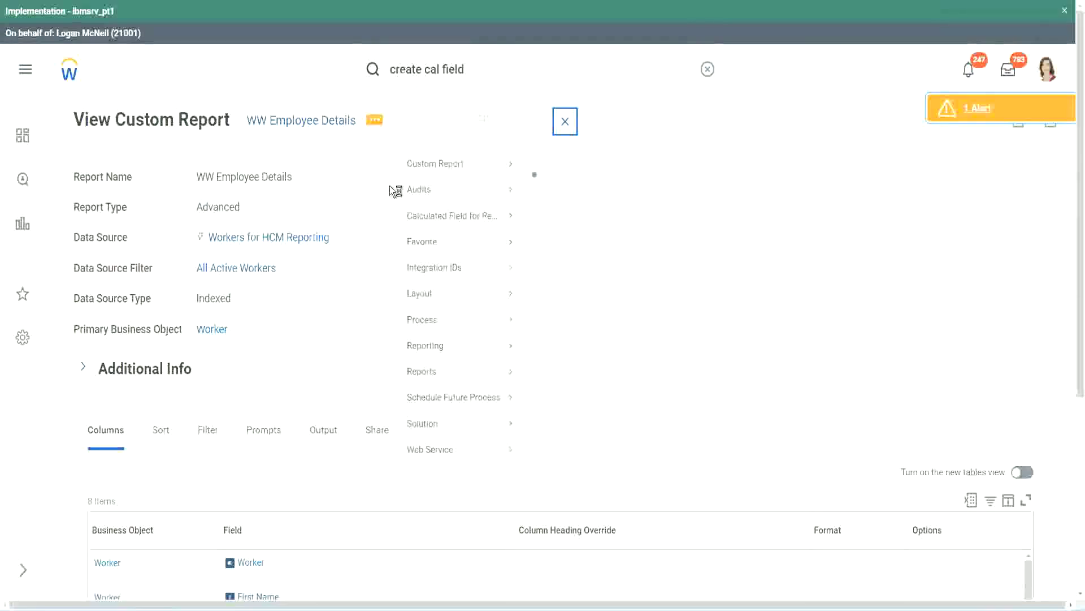
pyautogui.moveTo(432, 181)
pyautogui.click(550, 184)
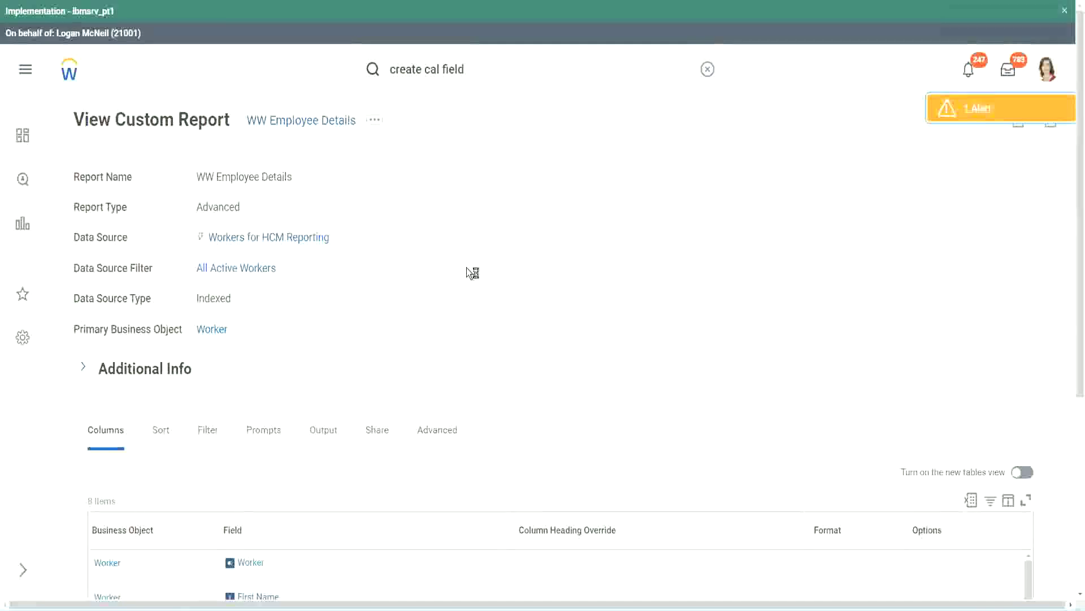
pyautogui.scroll(-1, 467, 267)
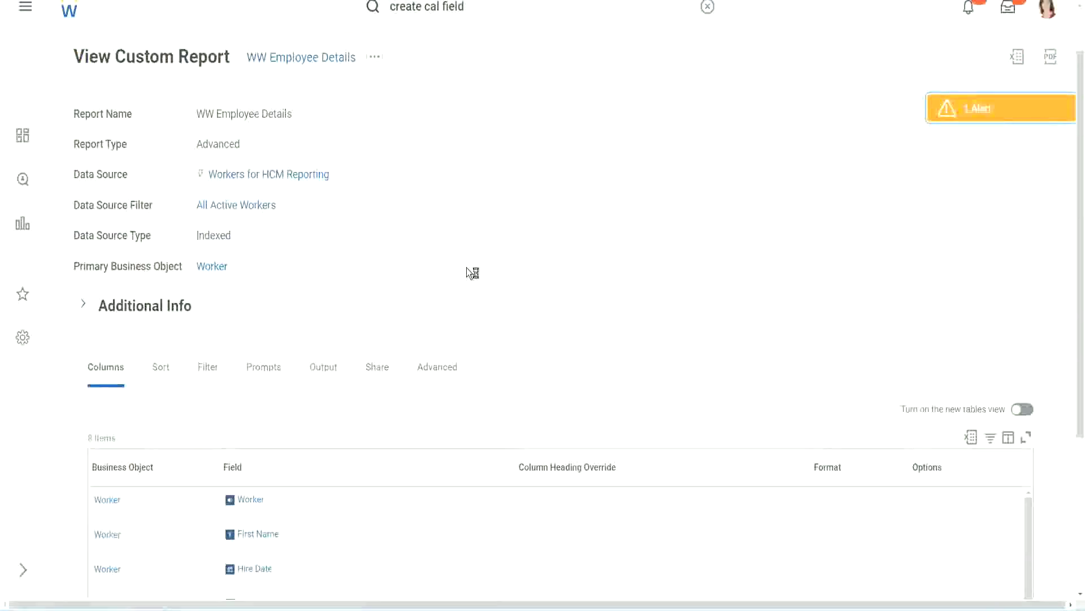
pyautogui.scroll(-4, 466, 267)
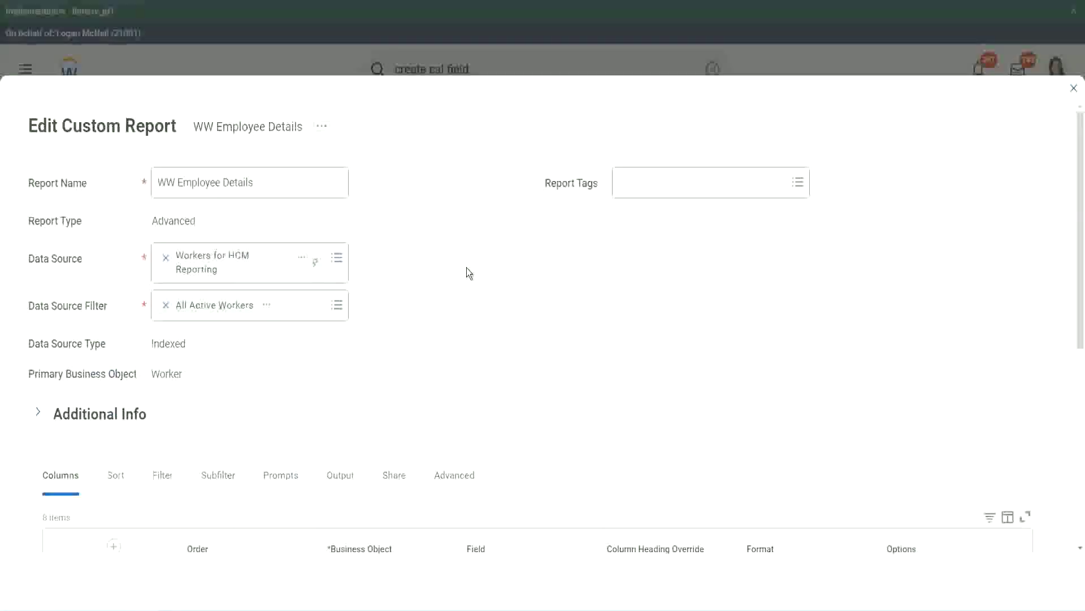
# - Add a new Worker row below the Experience Bands row in the report's columns
pyautogui.scroll(-8, 466, 267)
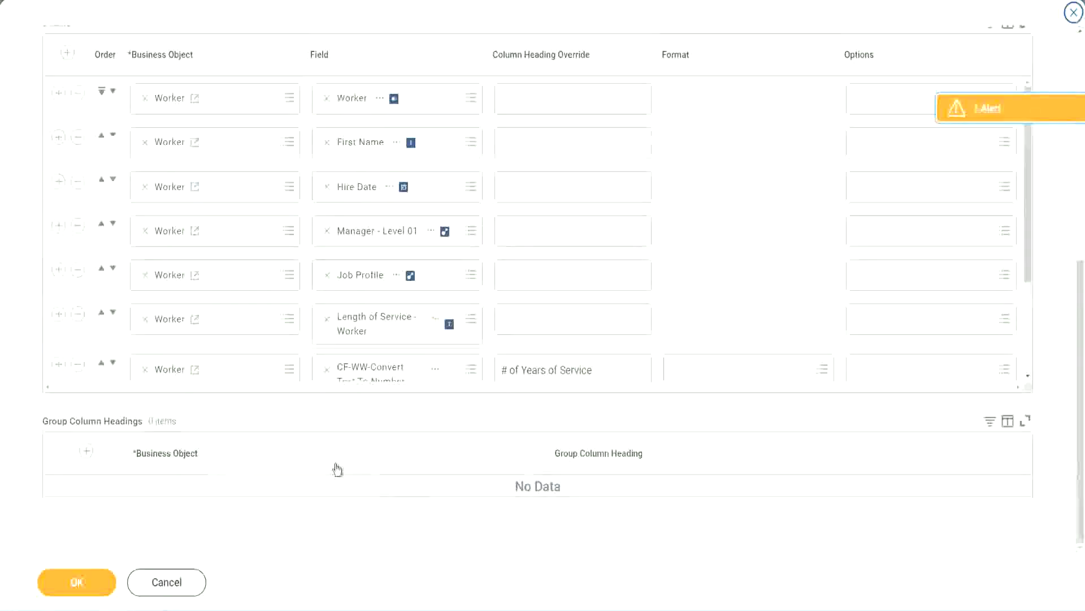
pyautogui.scroll(-2, 192, 310)
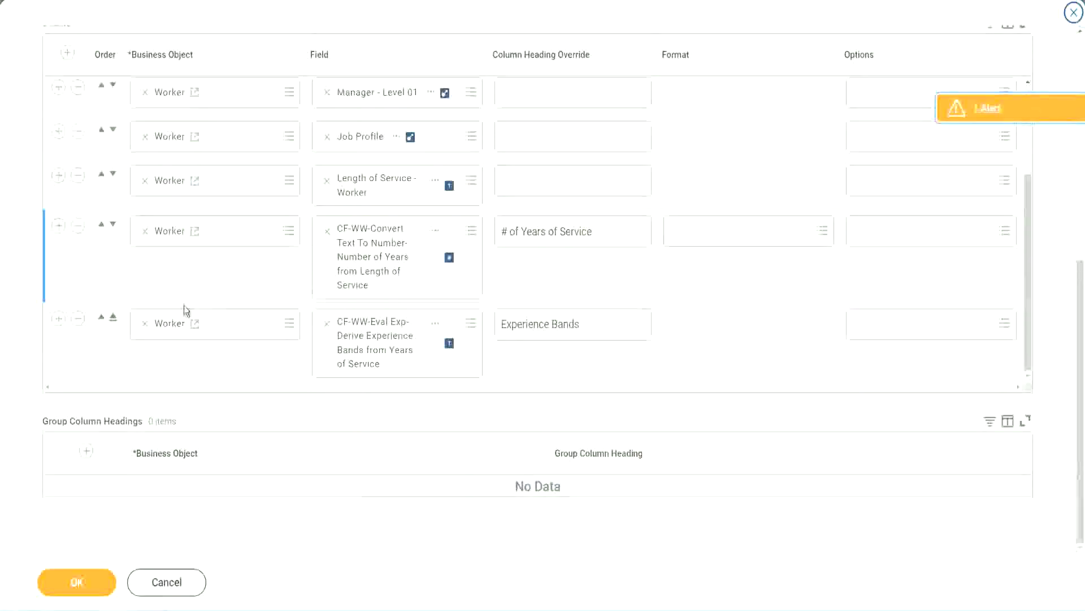
pyautogui.click(58, 318)
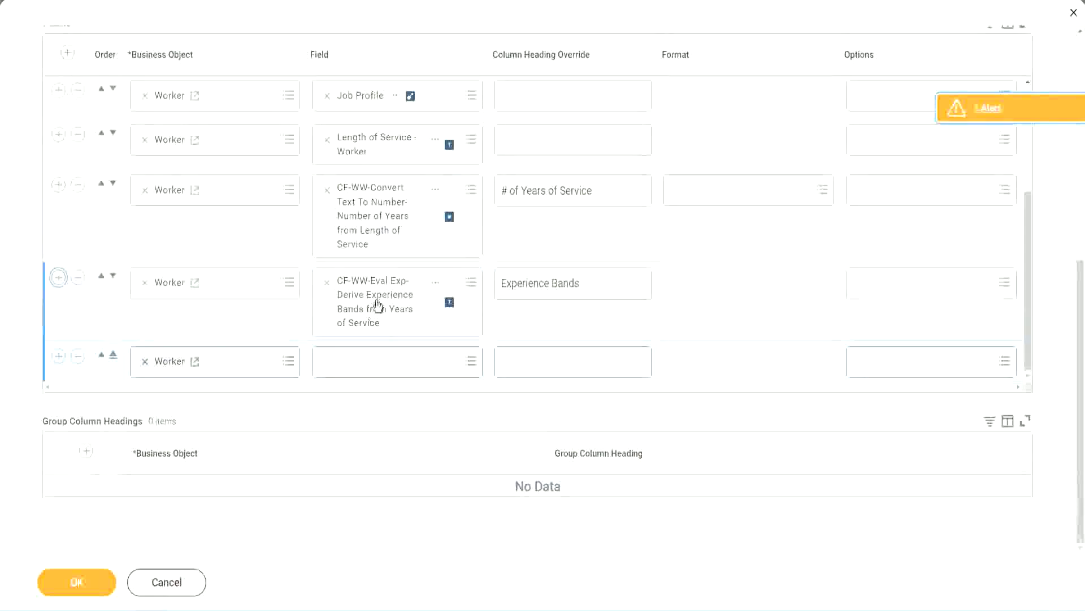
# - Copy the name of the Experience Bands row's field into the new row's field search and insert "Band" after "CF-WW-Eval Exp"
pyautogui.rightClick(378, 307)
pyautogui.click(409, 366)
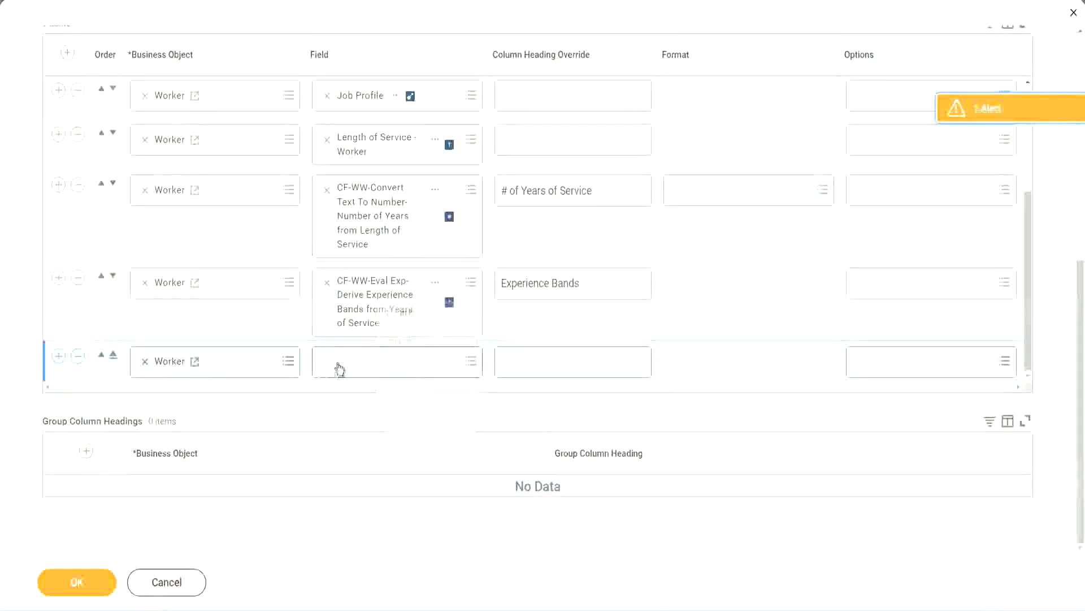
pyautogui.click(405, 368)
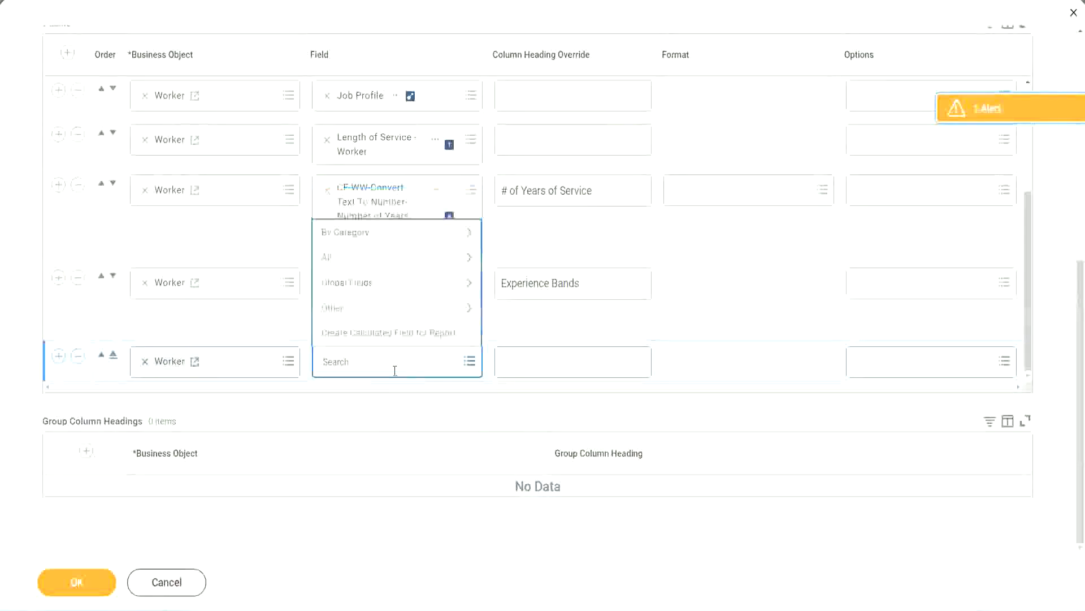
pyautogui.write('Experience Bands from Years of Service')
pyautogui.press('Return')
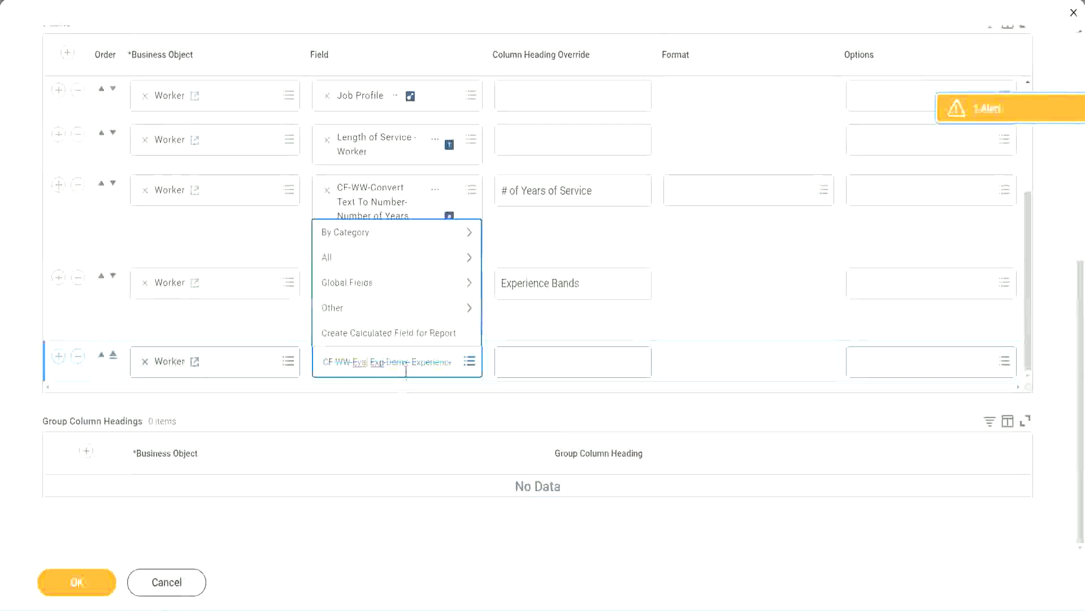
pyautogui.write('Band')
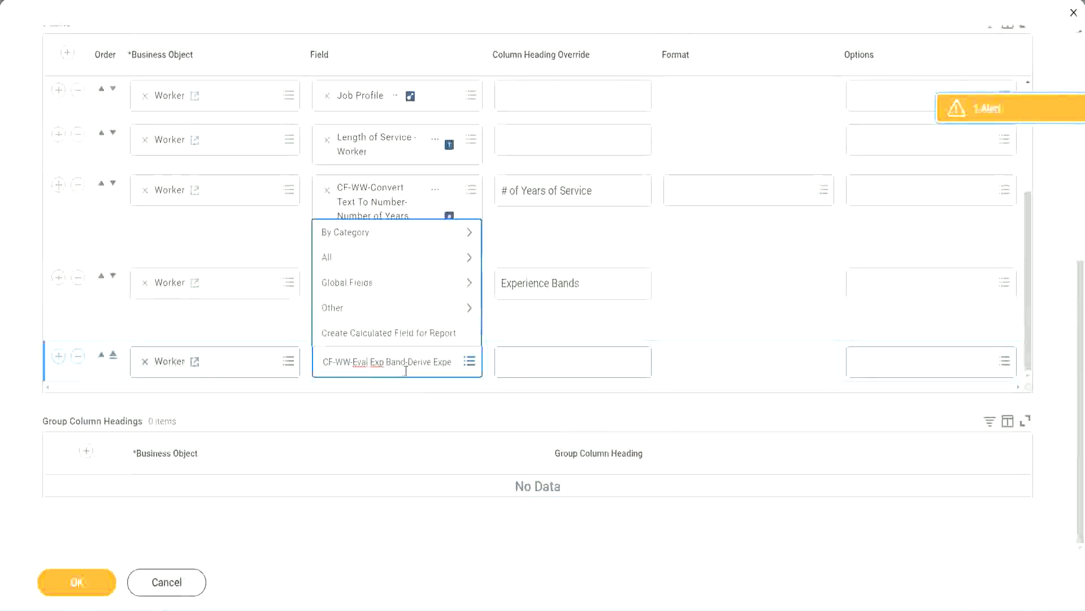
# - Shorten the field search to "CF-WW-Eval Exp Band" and choose CF-WW-Eval Exp Band-Determine Experience Bands from Years of Service for the new row
pyautogui.press('Delete')
pyautogui.press('Delete')
pyautogui.press('Delete')
pyautogui.press('Delete')
pyautogui.press('Delete')
pyautogui.press('Delete')
pyautogui.press('Delete')
pyautogui.press('Delete')
pyautogui.press('Delete')
pyautogui.press('Delete')
pyautogui.press('Delete')
pyautogui.press('Delete')
pyautogui.press('Delete')
pyautogui.press('Delete')
pyautogui.press('Delete')
pyautogui.press('Delete')
pyautogui.press('Delete')
pyautogui.press('Delete')
pyautogui.press('Delete')
pyautogui.press('Delete')
pyautogui.press('Delete')
pyautogui.press('Delete')
pyautogui.press('Delete')
pyautogui.press('Delete')
pyautogui.press('Delete')
pyautogui.press('Delete')
pyautogui.press('Delete')
pyautogui.press('Delete')
pyautogui.press('Delete')
pyautogui.press('Delete')
pyautogui.press('Delete')
pyautogui.press('Delete')
pyautogui.press('Delete')
pyautogui.press('Delete')
pyautogui.press('Delete')
pyautogui.press('Delete')
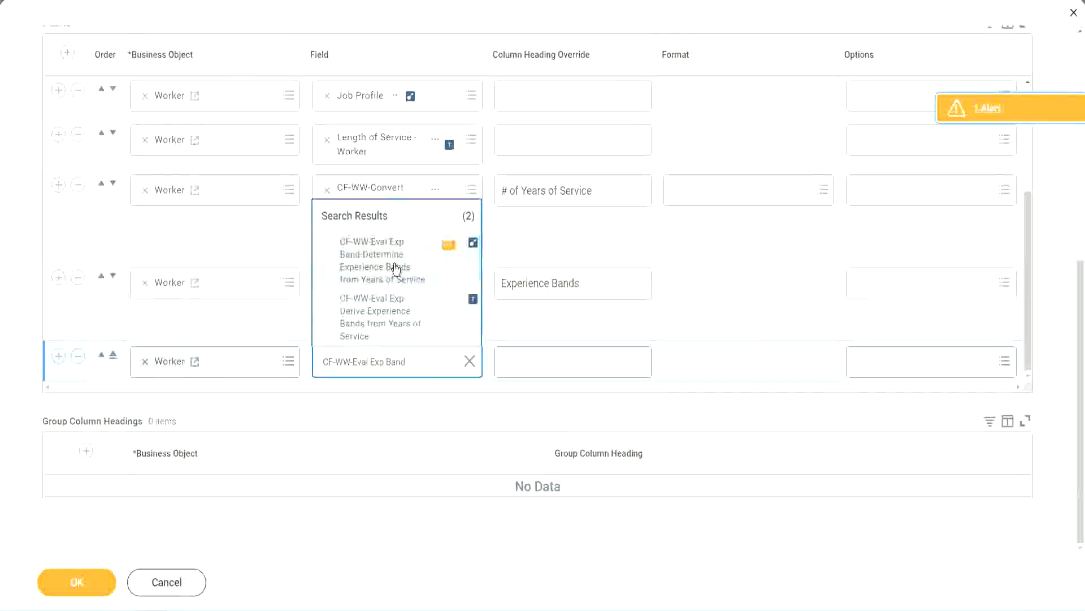
pyautogui.click(396, 268)
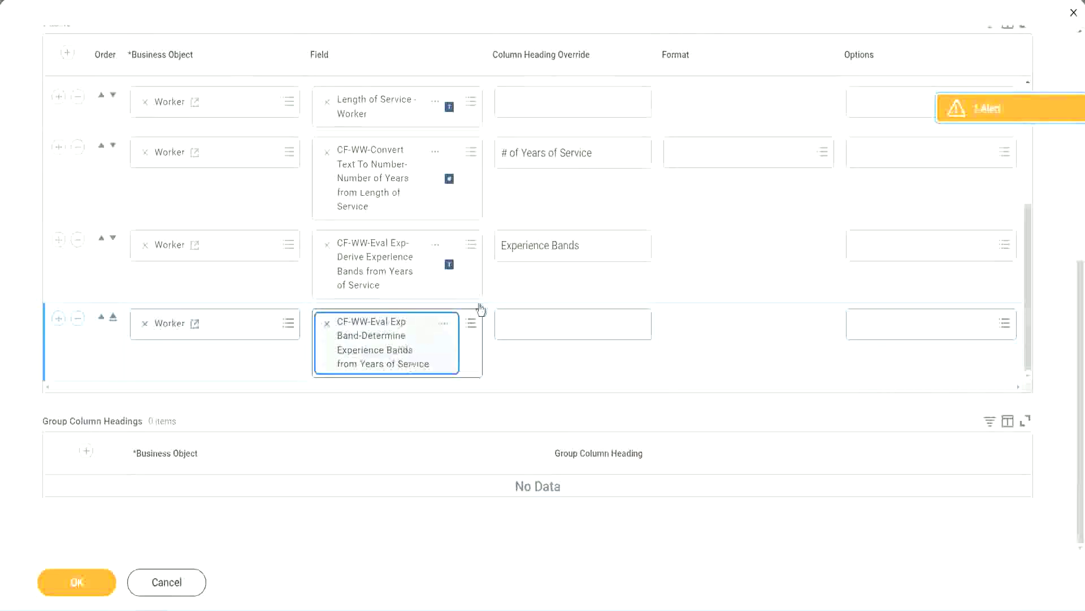
# - Set the new row's column heading override to "Experience Bands (Eval Exp Bands)", reusing the heading text from the row above
pyautogui.tripleClick(597, 246)
pyautogui.hotkey('ctrl', 'c')
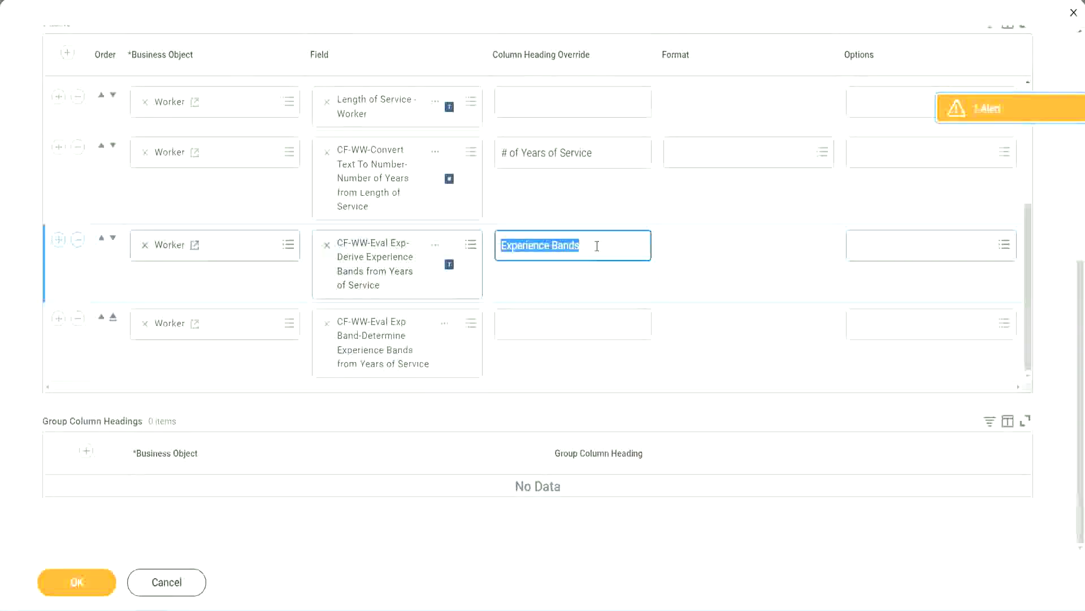
pyautogui.click(527, 323)
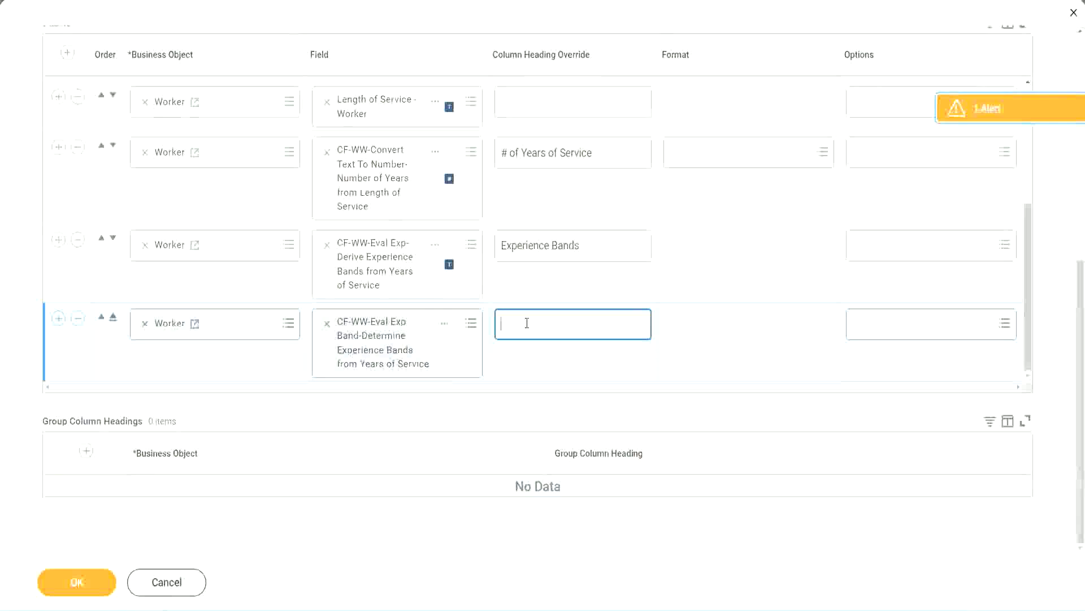
pyautogui.hotkey('ctrl', 'v')
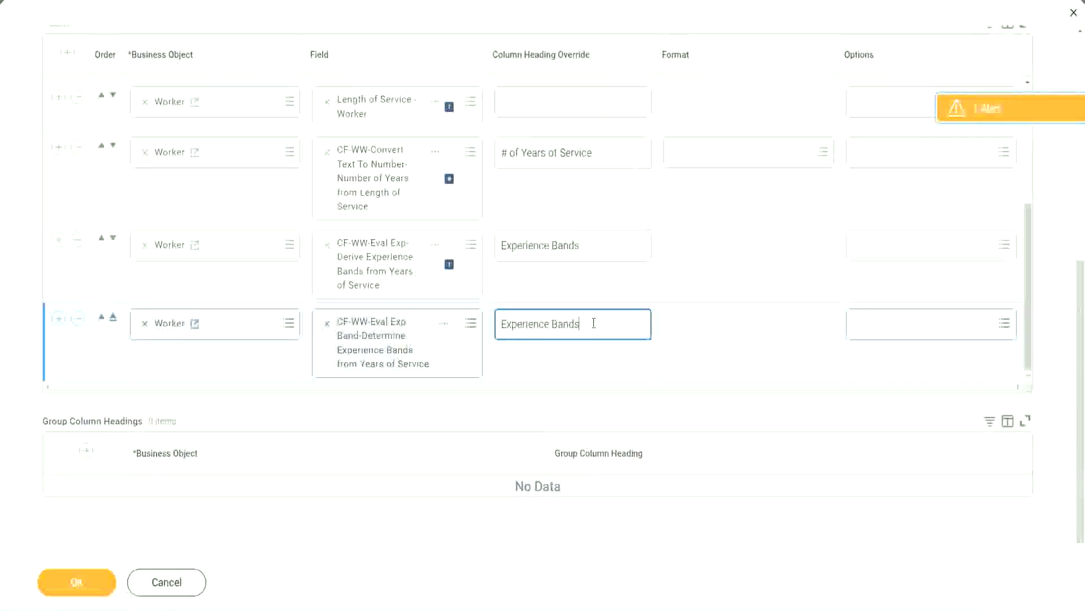
pyautogui.write('(')
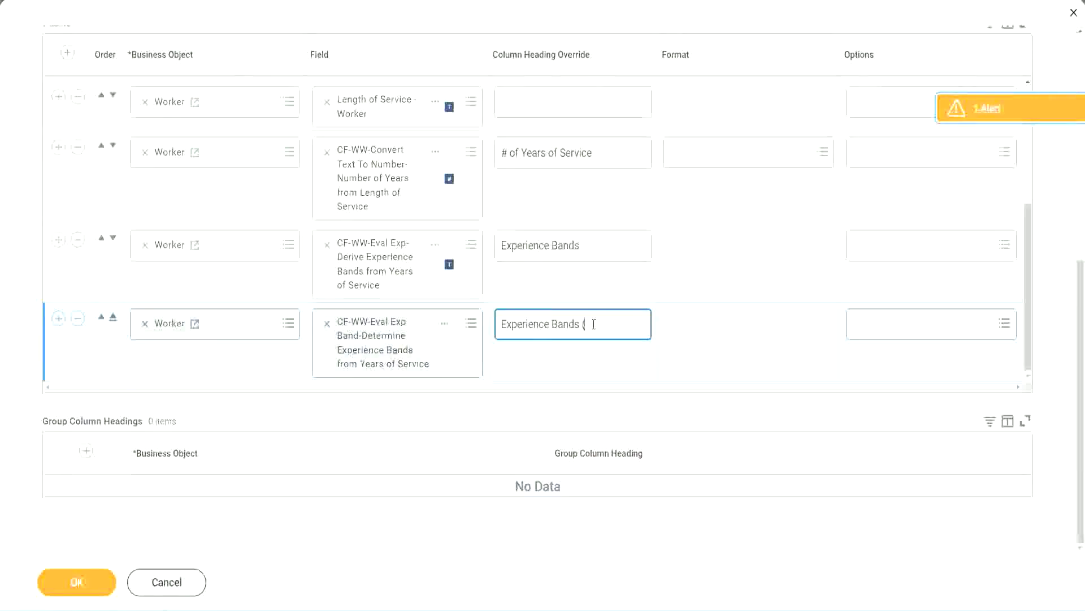
pyautogui.write('Eval Exp Bands)')
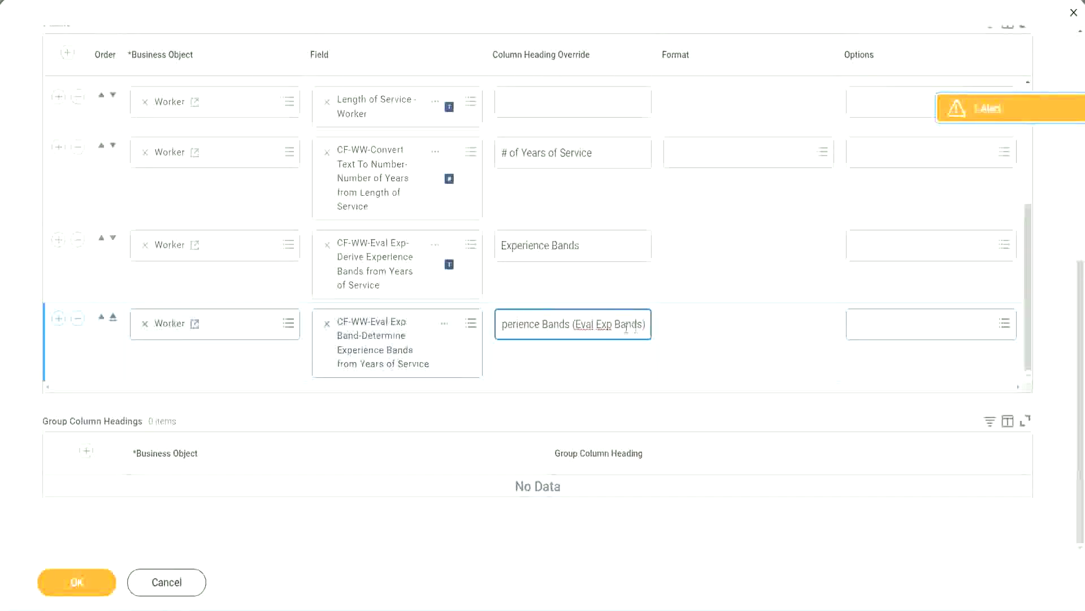
pyautogui.doubleClick(605, 324)
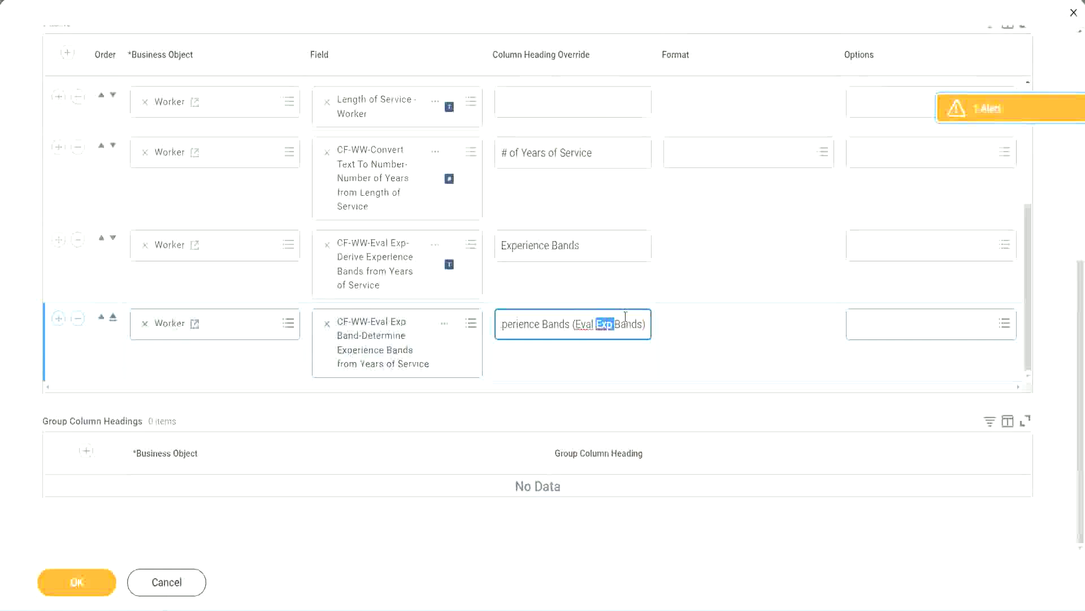
pyautogui.click(625, 318)
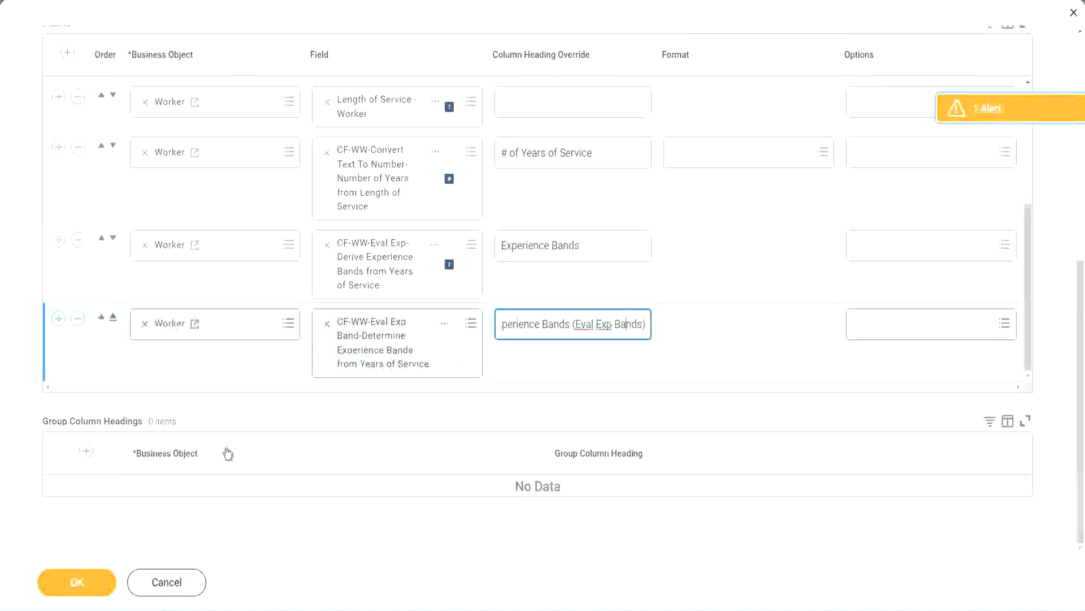
# - Save the column changes to the WW Employee Details report and run it
pyautogui.click(83, 586)
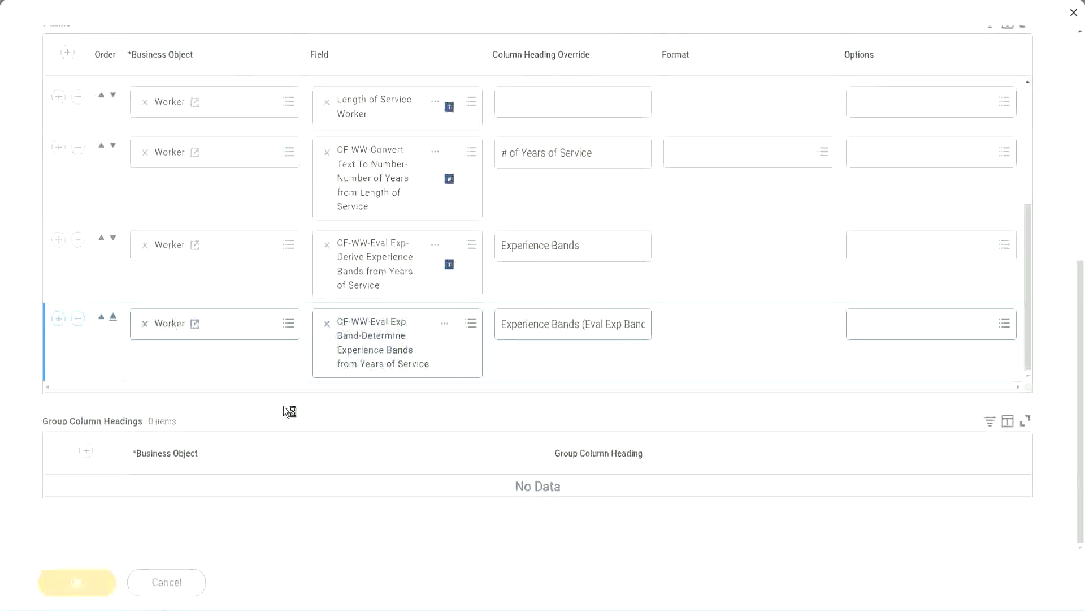
pyautogui.click(125, 574)
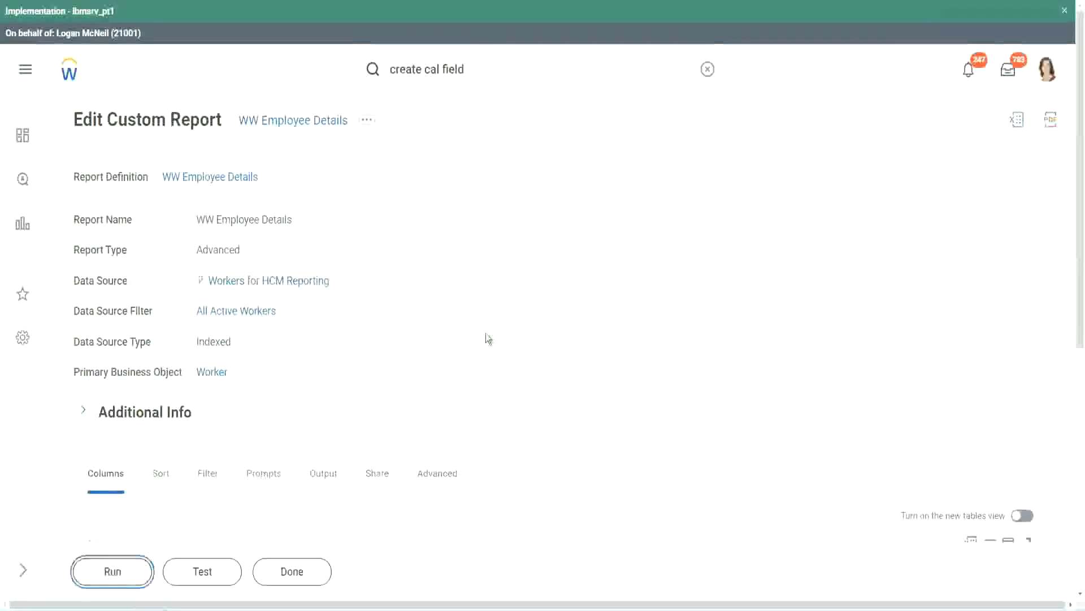